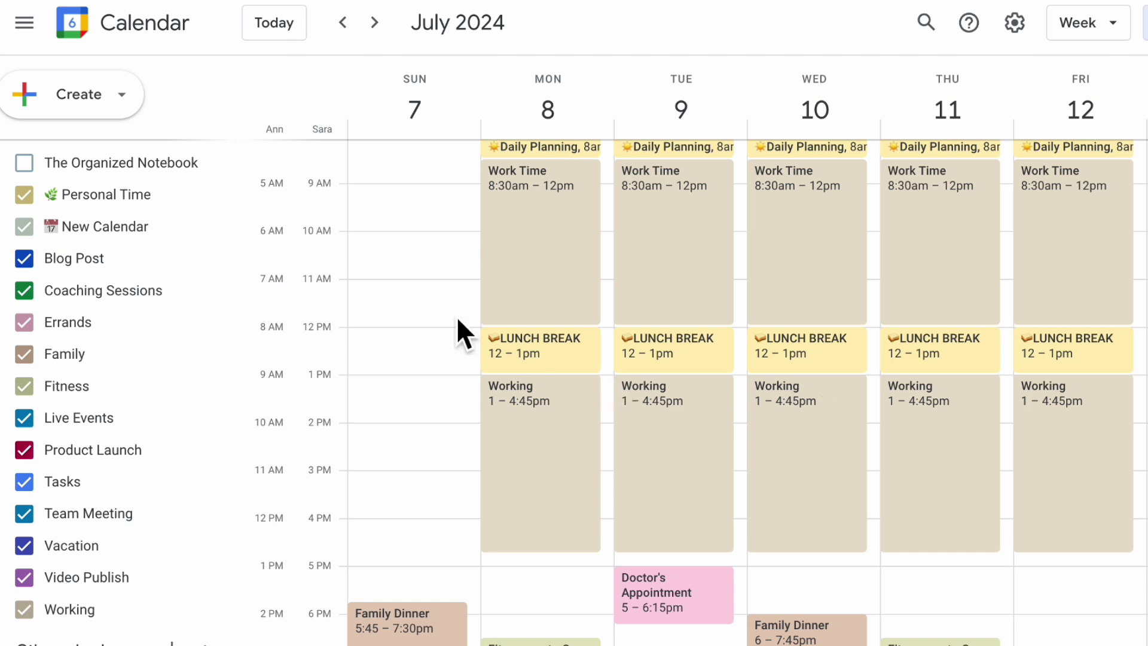
Open the form for creating a new calendar under Other calendars
scroll(457, 316, "up", 1)
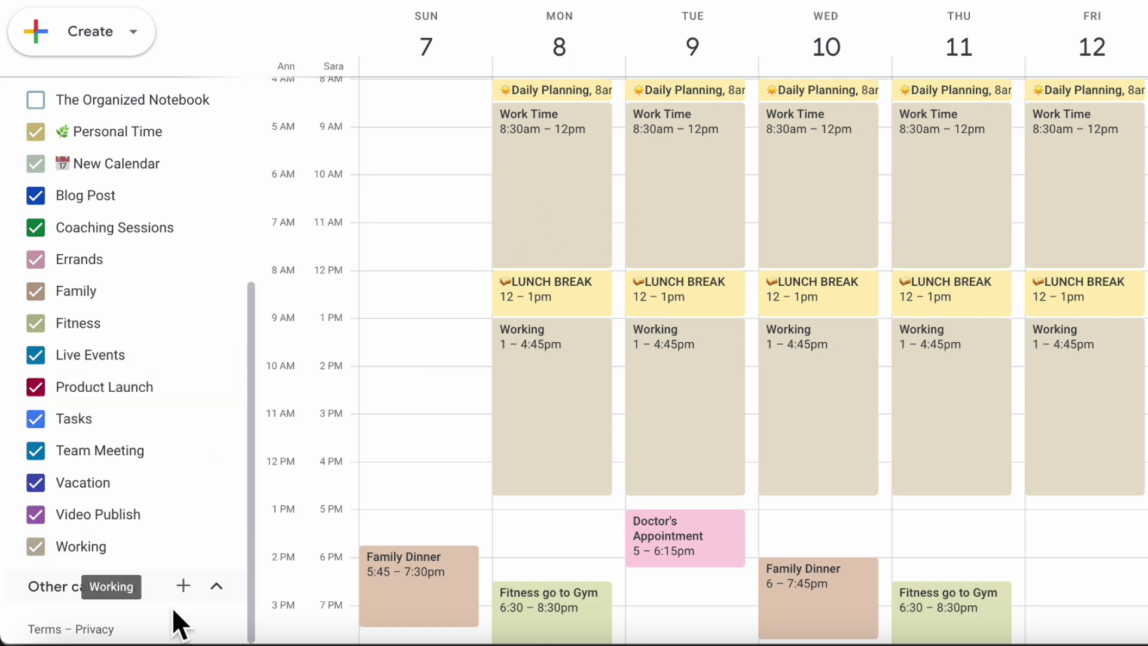
left_click(184, 595)
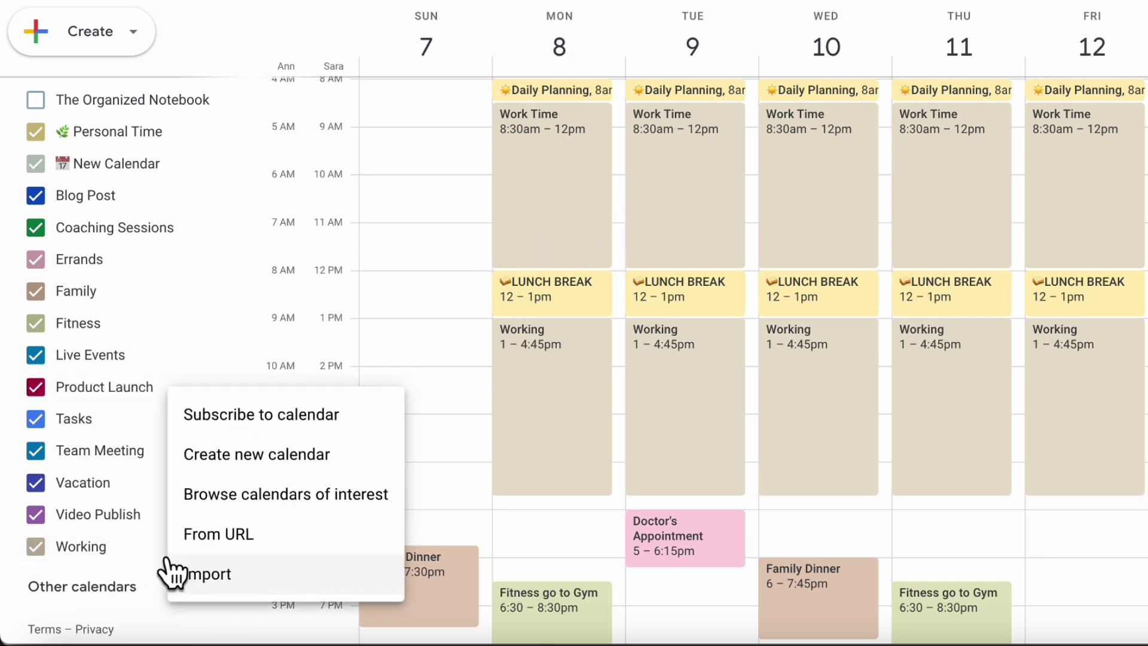
left_click(263, 463)
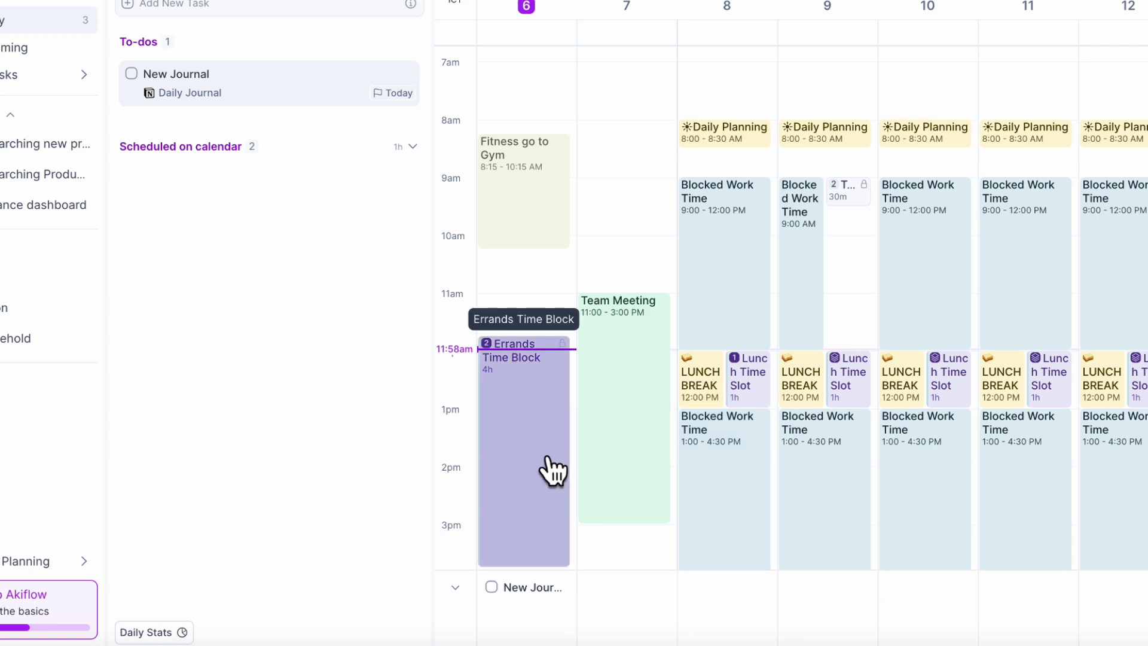
Switch to Akiflow and view the projects that can be assigned to Saturday's Errands Time Block
left_click(532, 400)
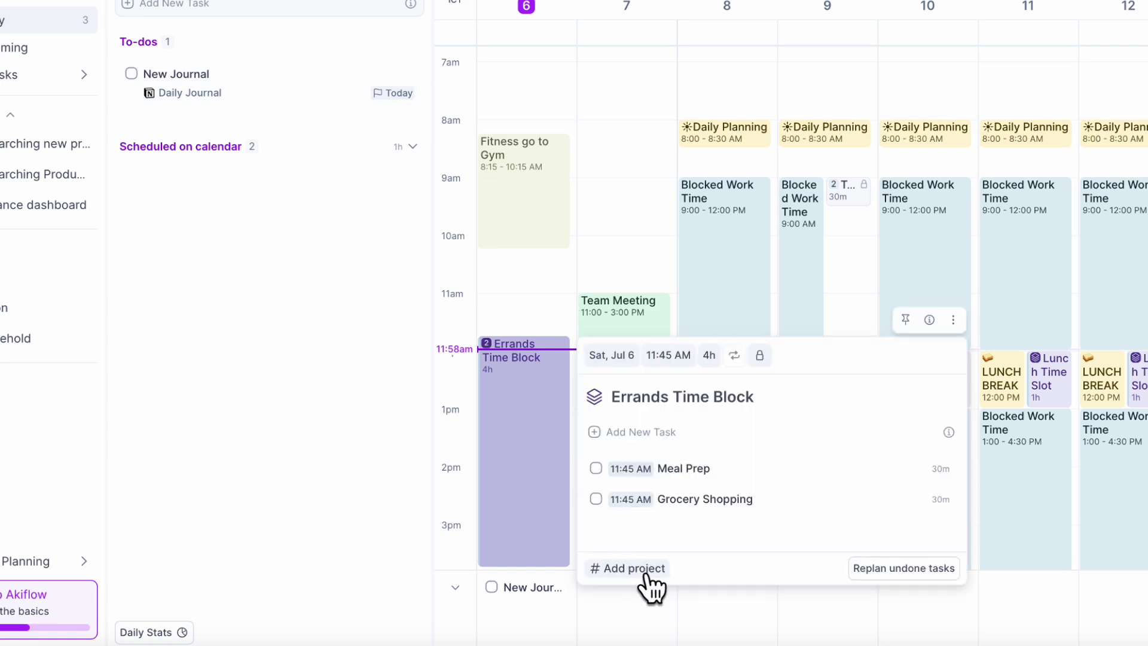
left_click(646, 574)
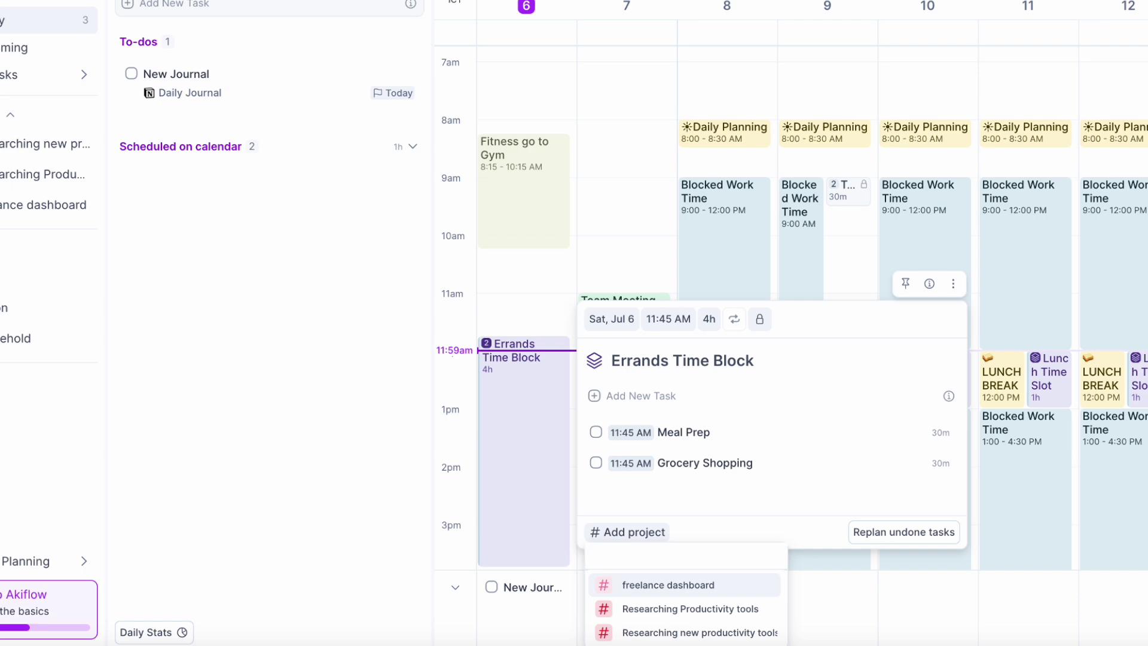
left_click(781, 281)
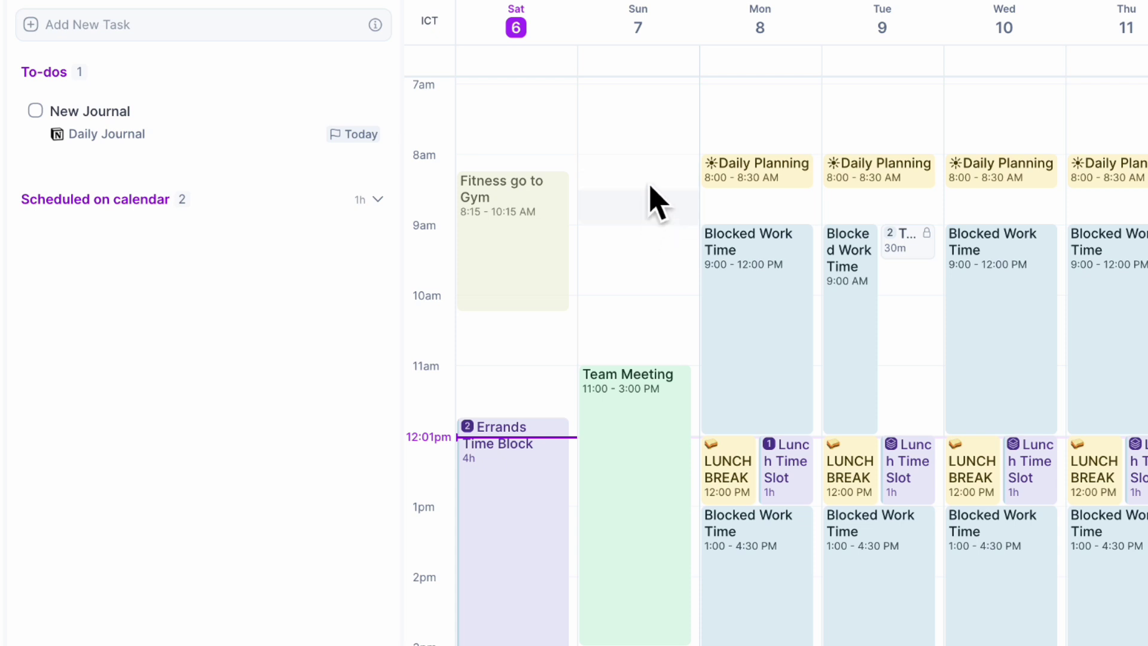
Try drafting a two-hour slot on Sunday, July 7 at 8:15 AM and view its repeat options
left_click_drag(655, 175, 645, 302)
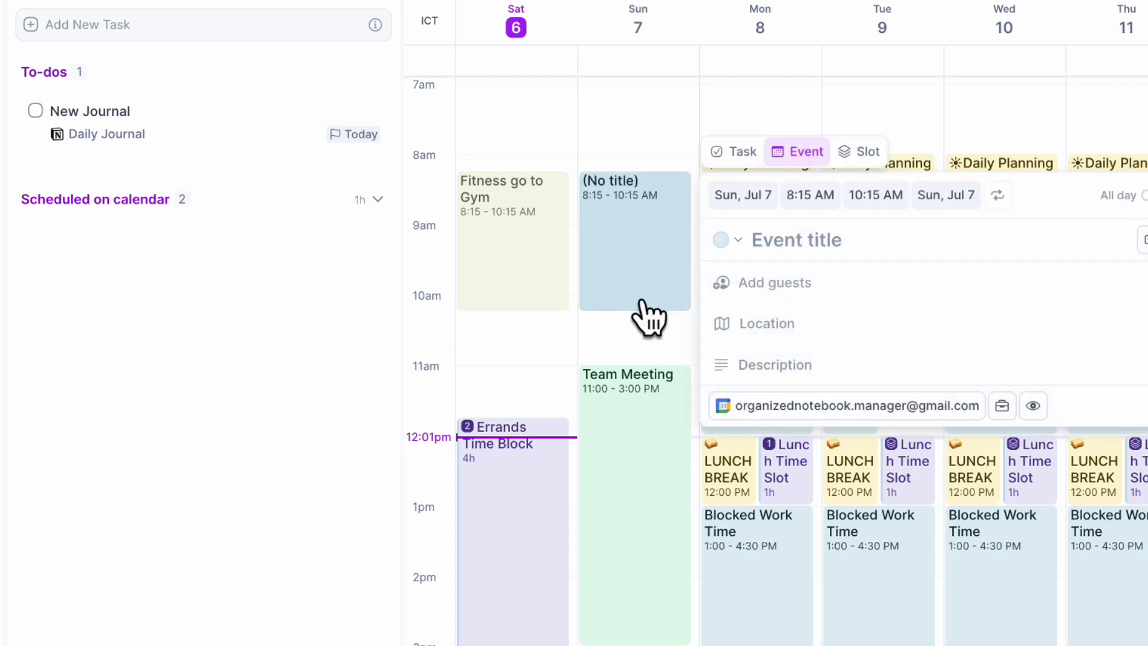
left_click(864, 157)
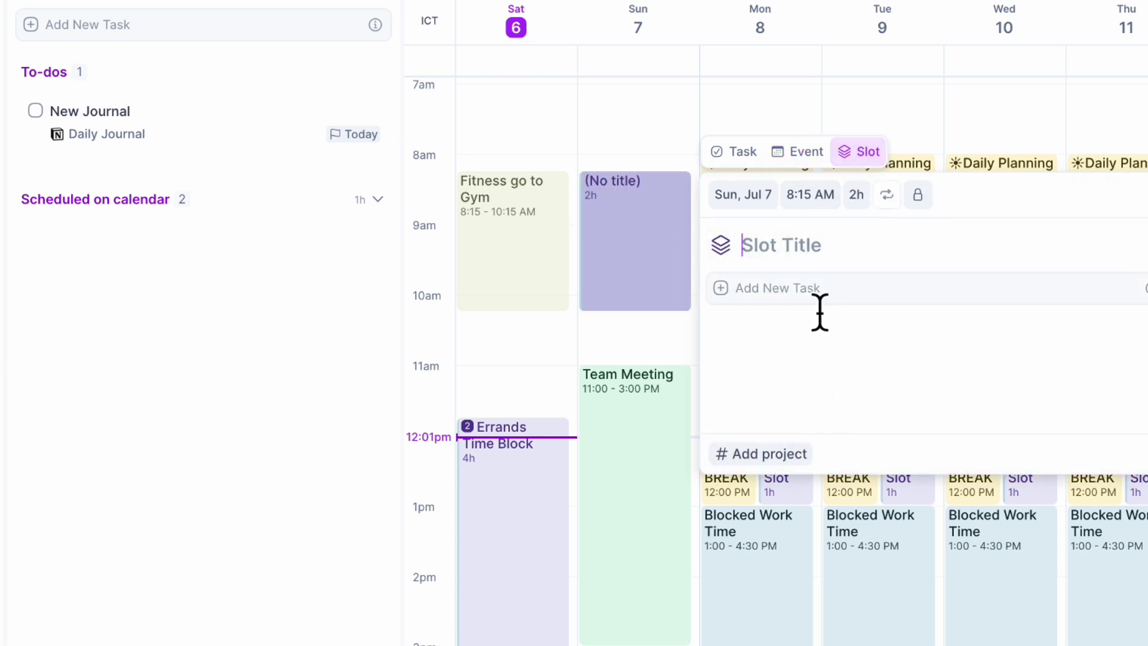
left_click(887, 197)
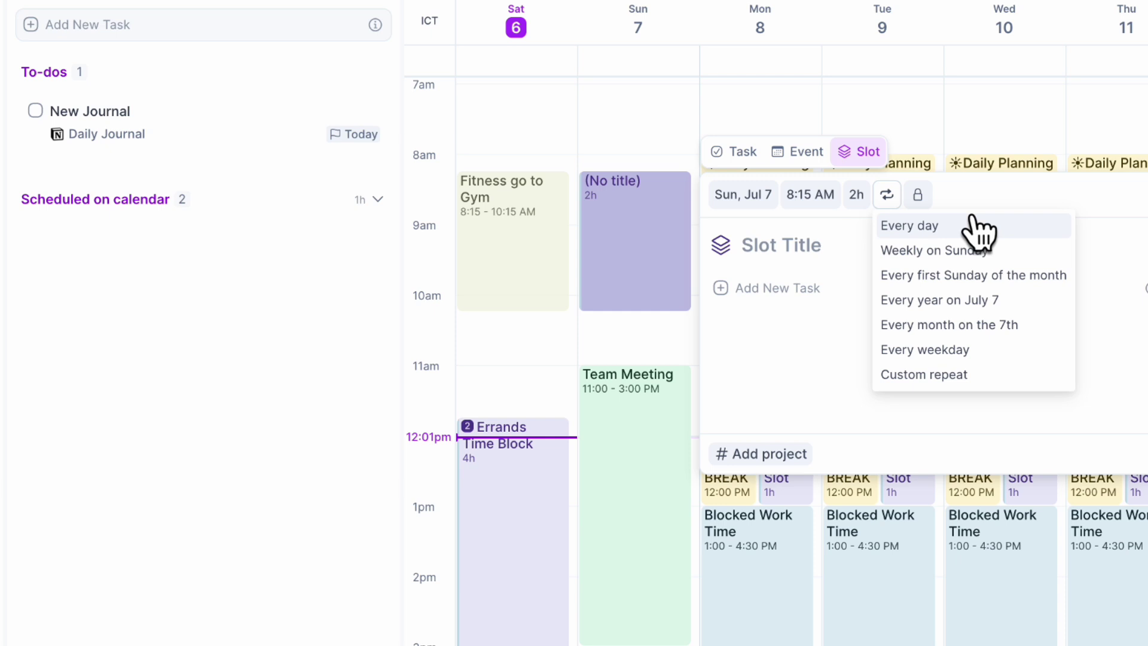
left_click(646, 179)
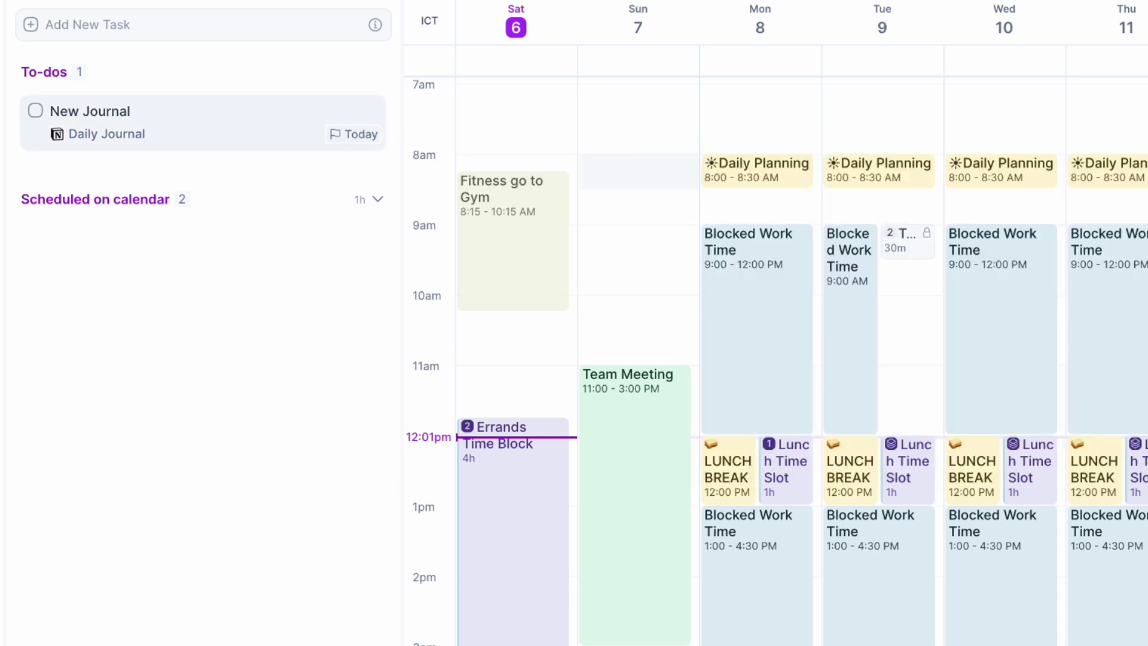
left_click(762, 282)
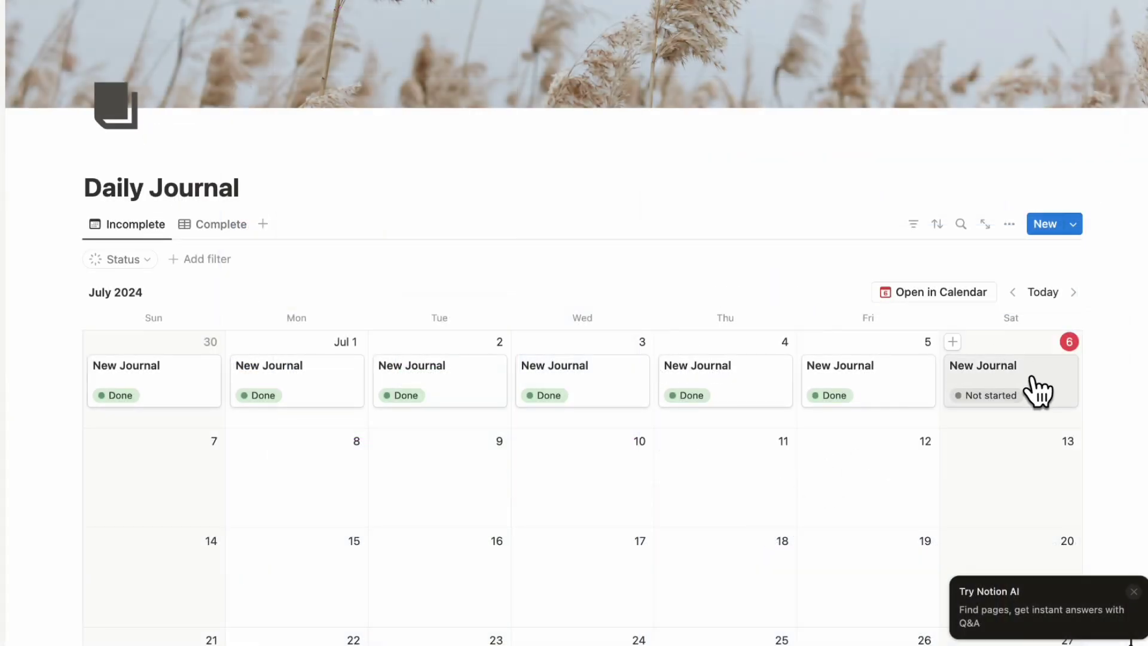
Switch to Notion and view the options of the New Journal template in the Daily Journal database, including its repeat setting
left_click(1074, 225)
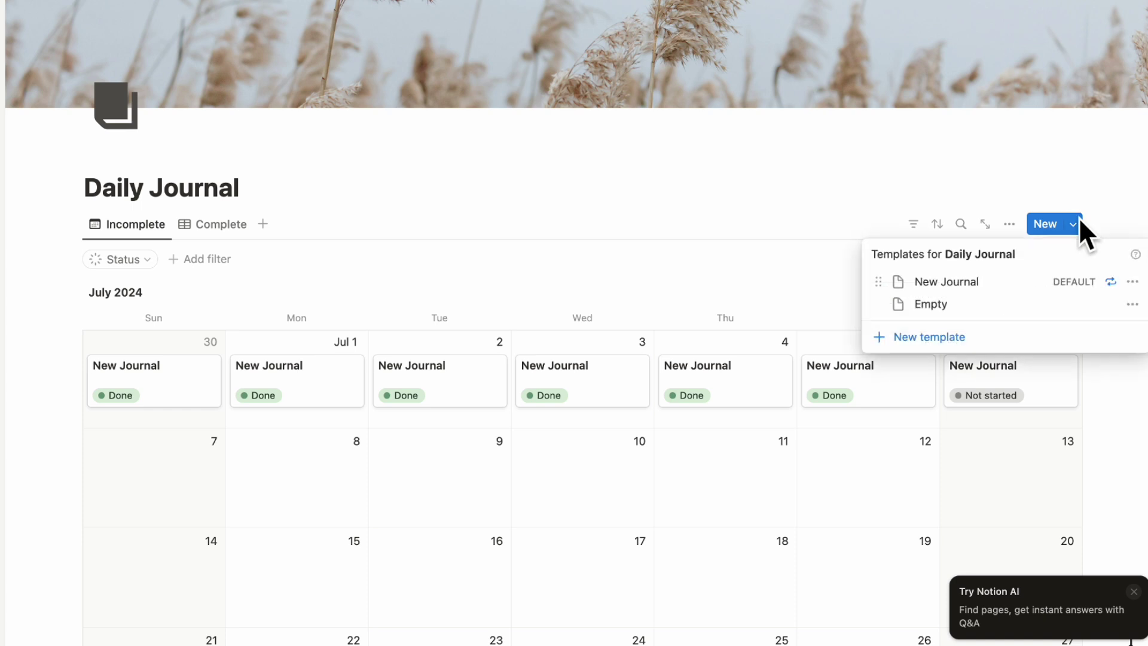
left_click(1132, 282)
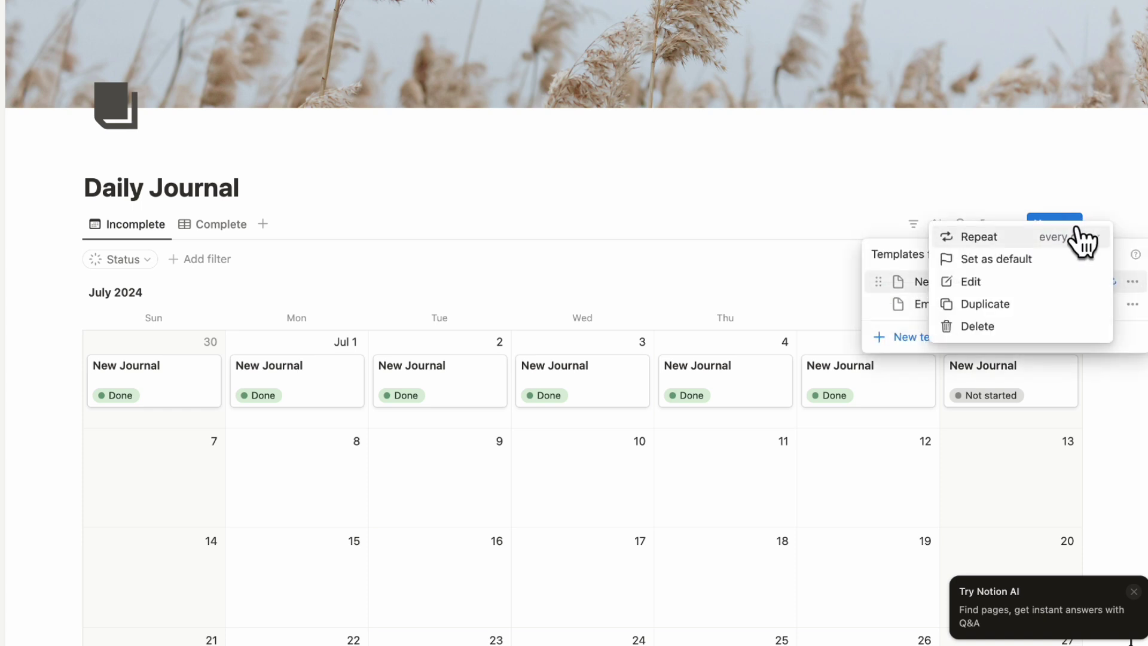
left_click(1136, 220)
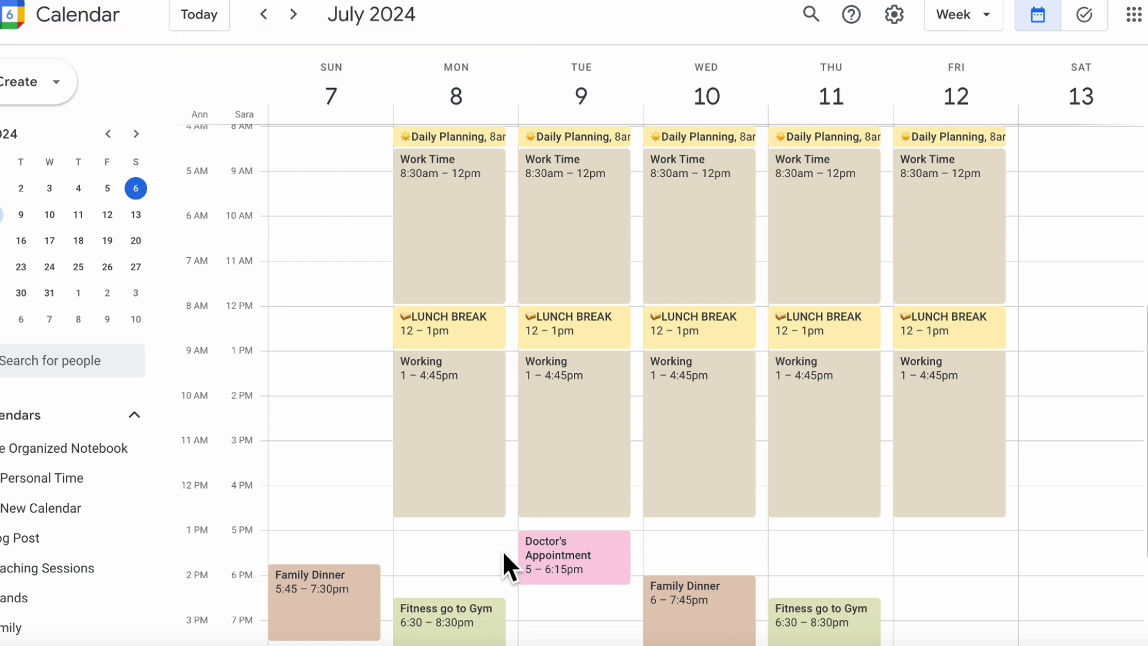
Switch to Google Calendar, set the July 9 Doctor's Appointment location to "your location" and save the event
left_click(614, 567)
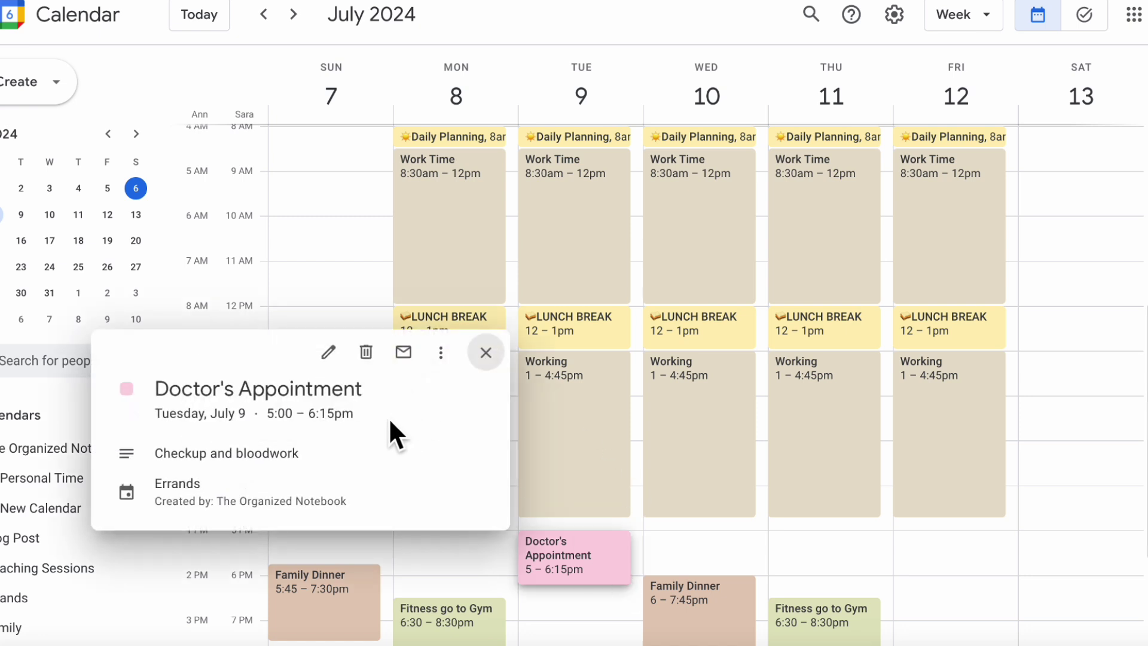
left_click(330, 353)
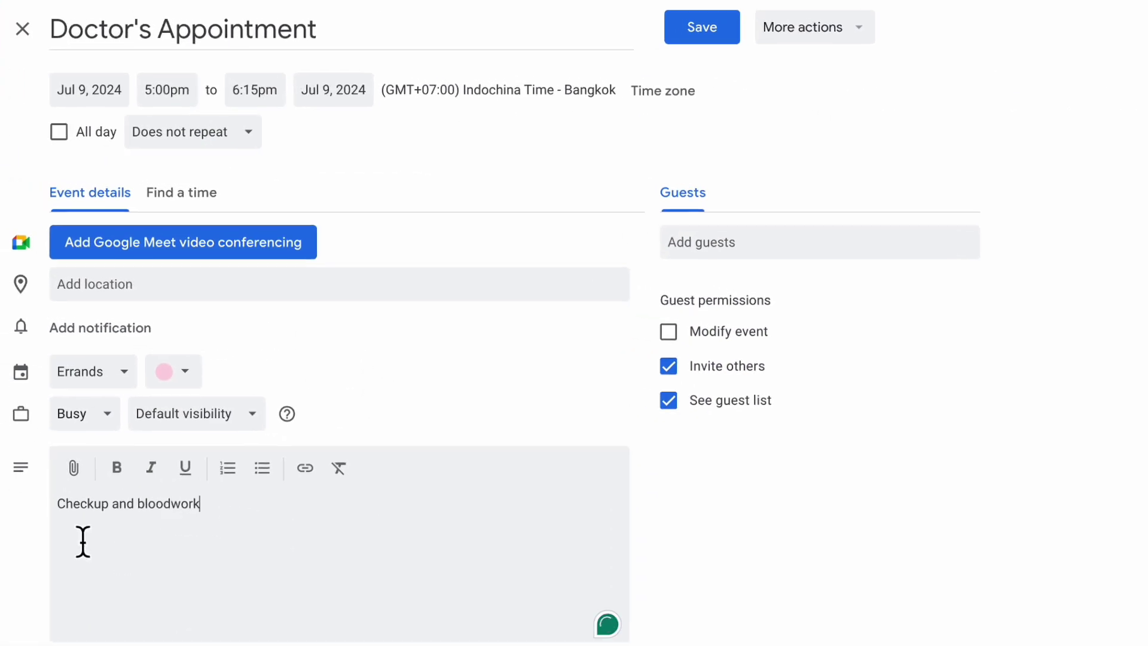
left_click(172, 291)
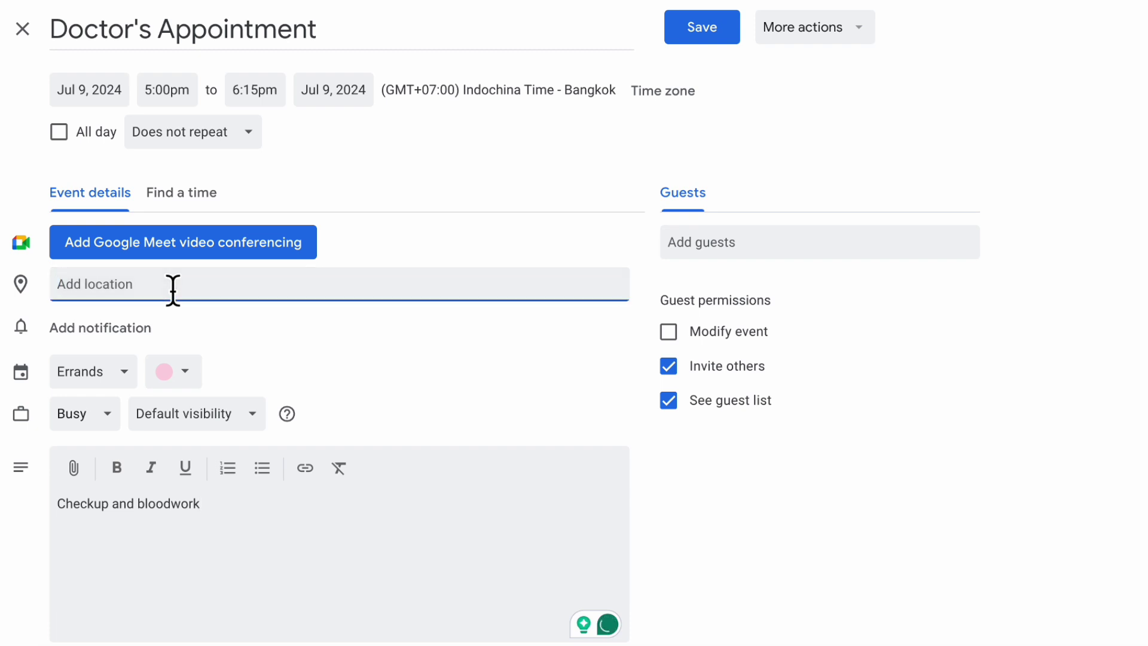
type("your location")
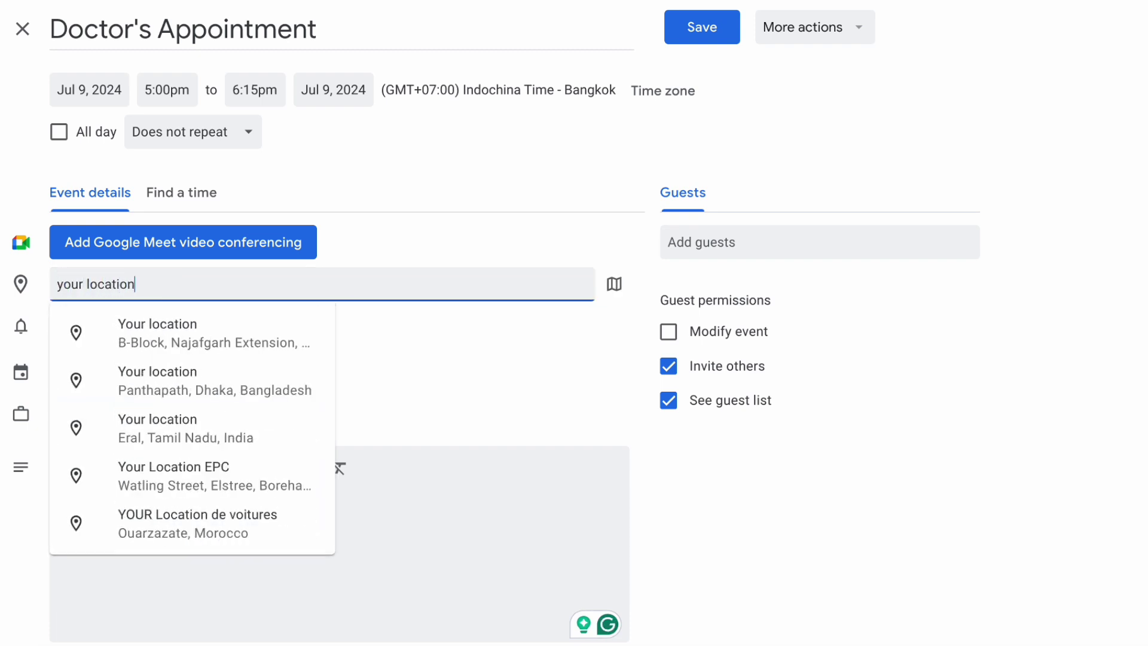
left_click(385, 252)
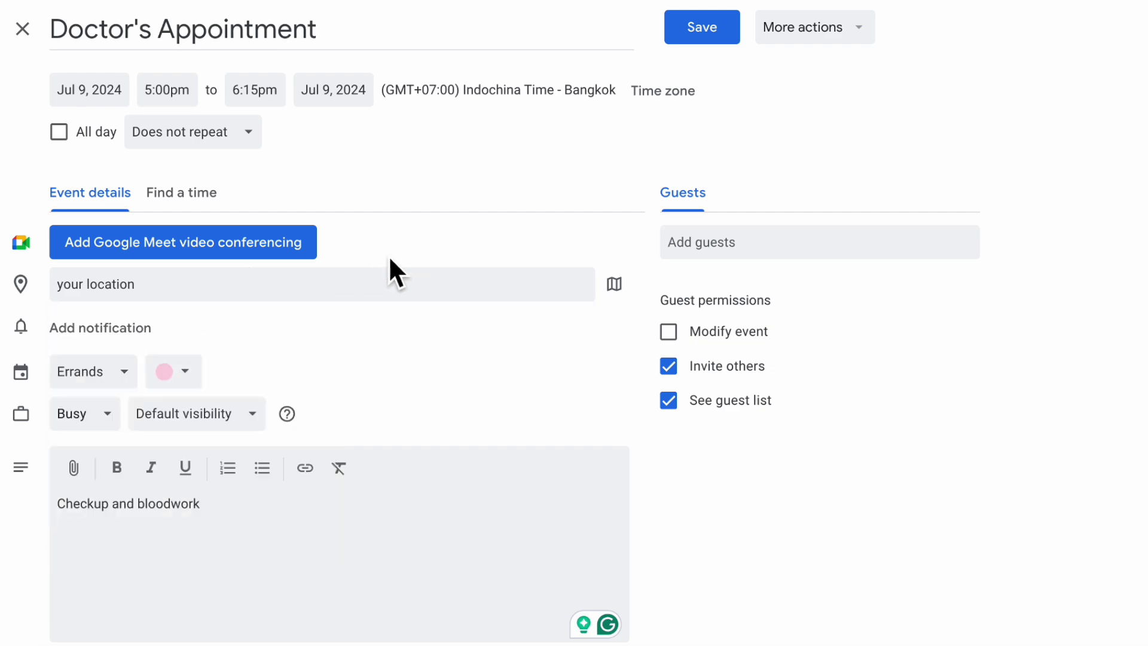
left_click(699, 29)
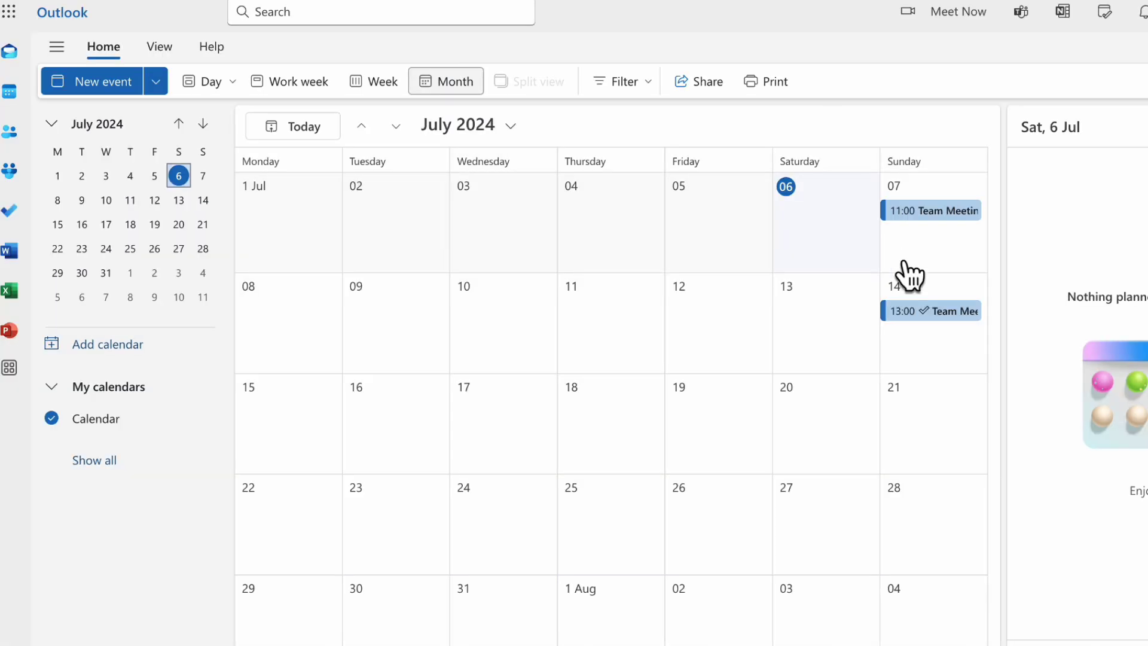
Switch to Outlook, open the July 7 Team Meeting in the full event editor and enter a dash in its description
left_click(930, 213)
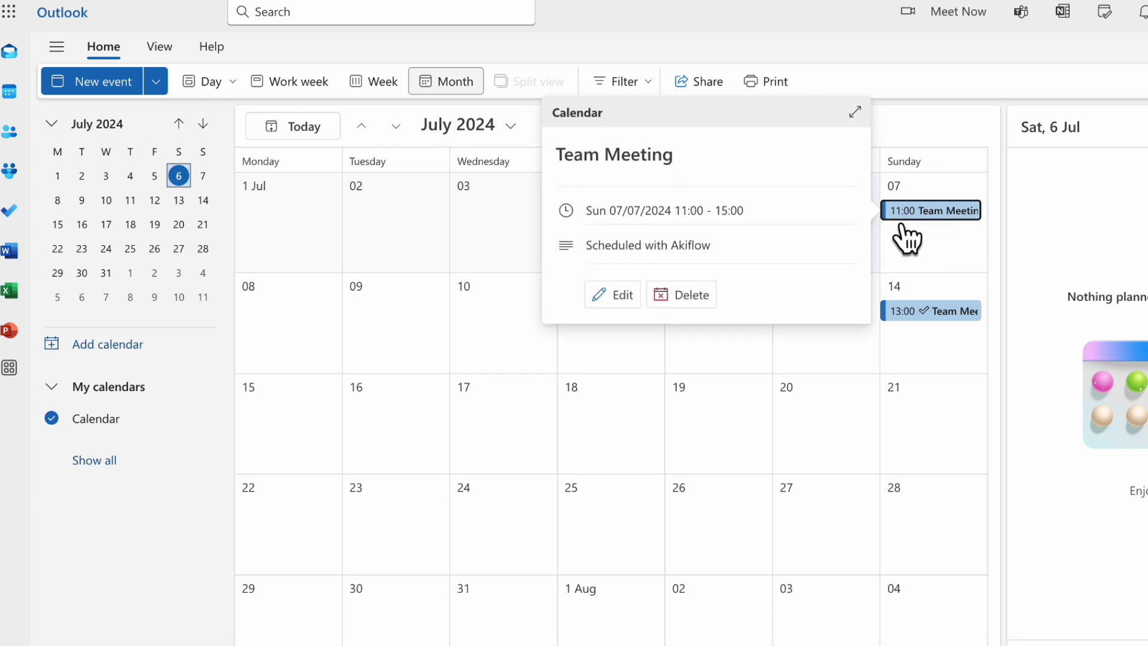
left_click(635, 293)
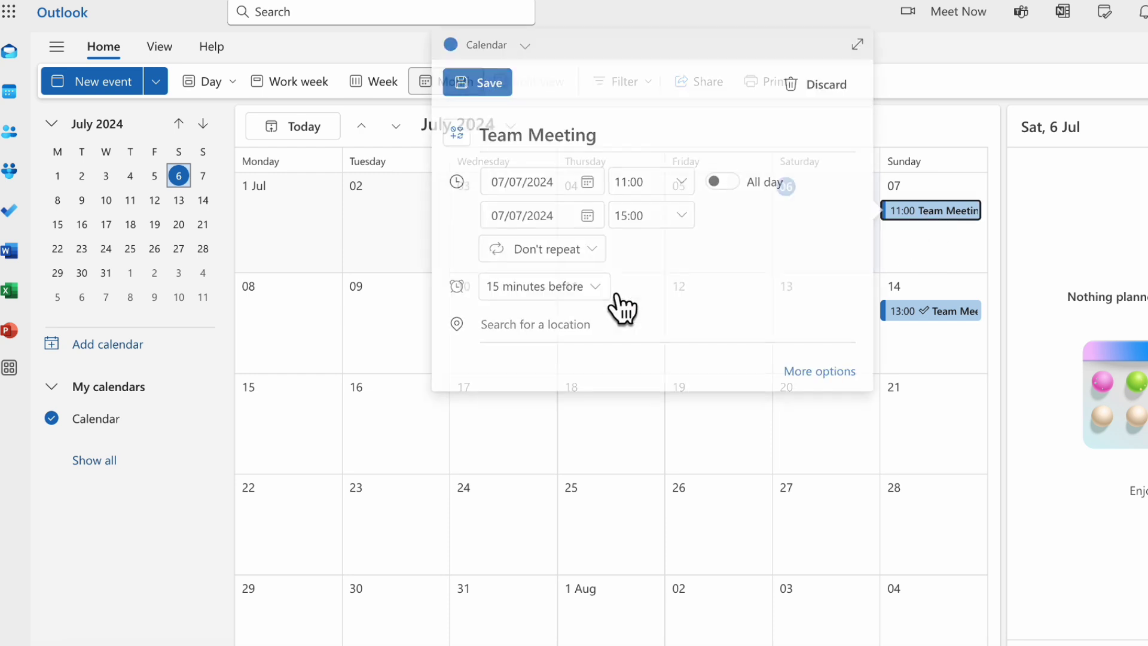
left_click(612, 333)
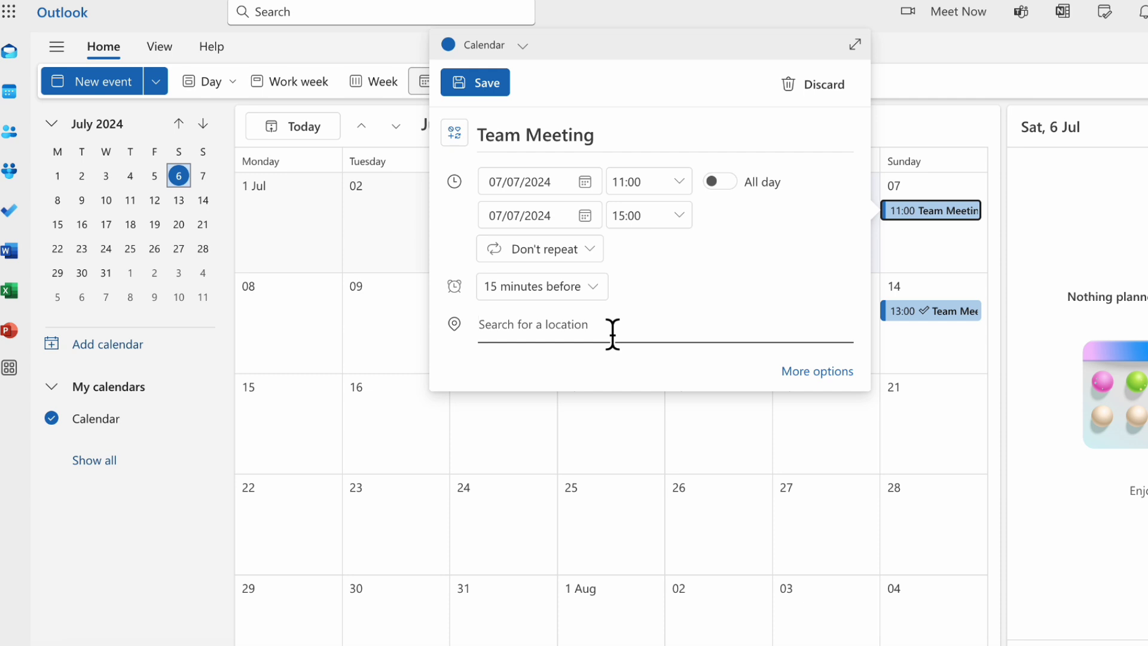
left_click(805, 374)
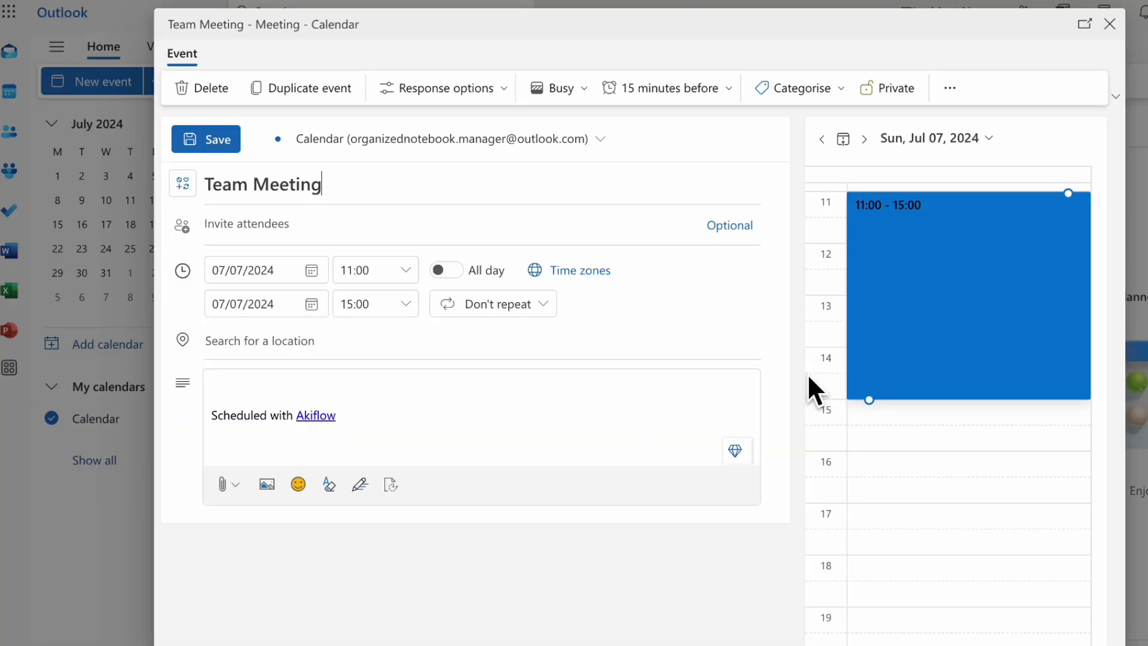
left_click(413, 392)
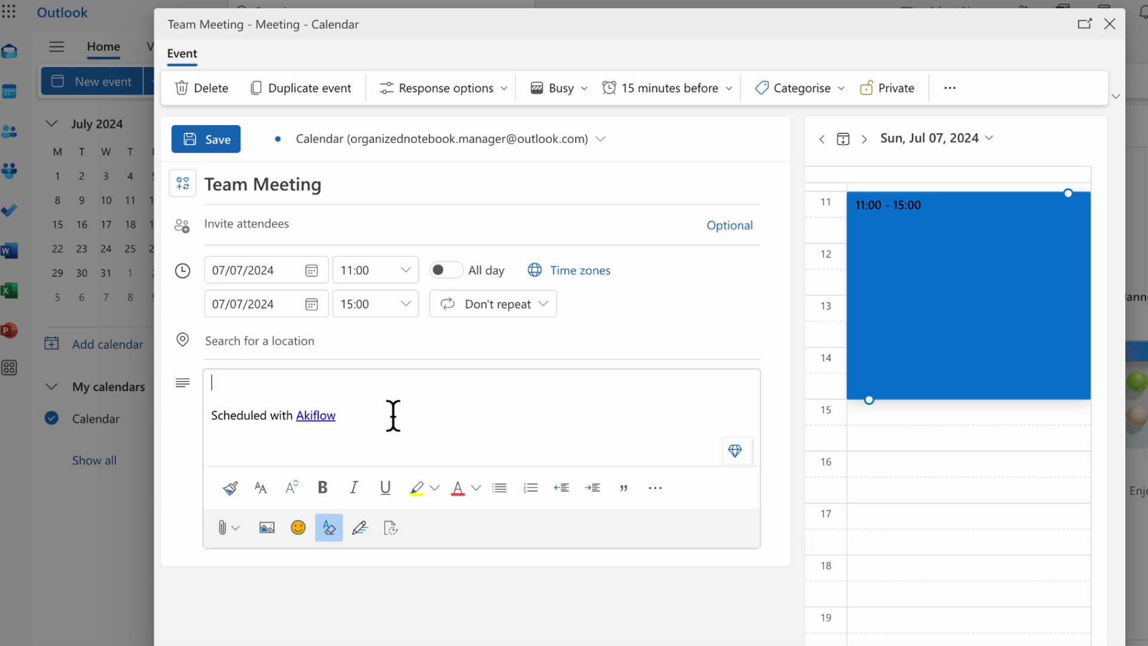
type("-")
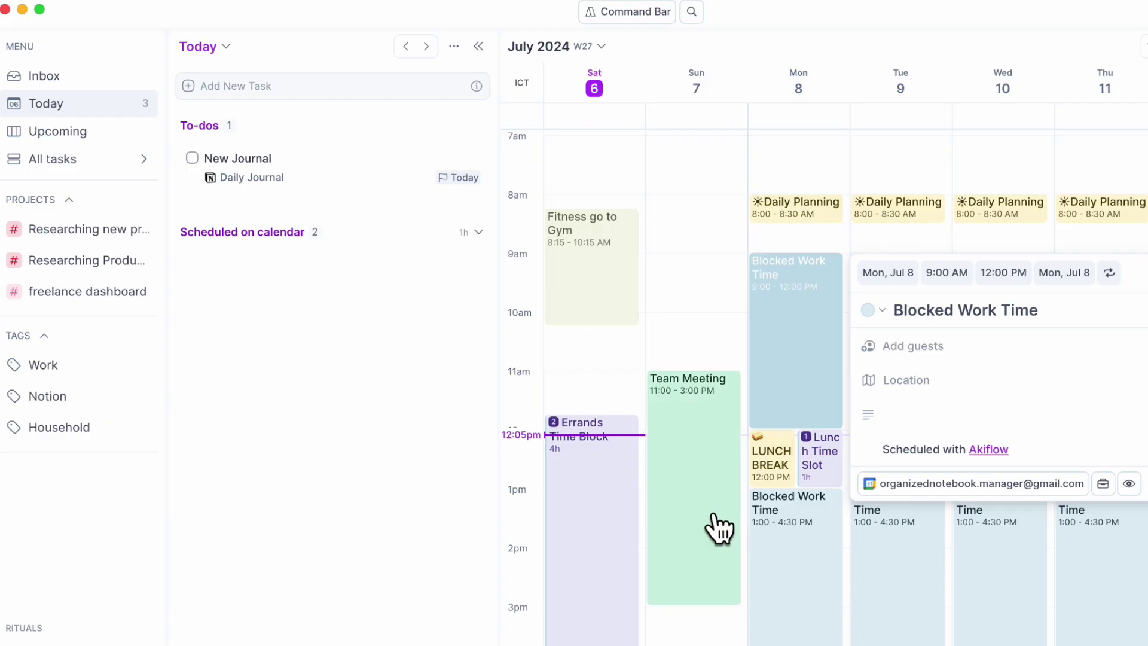
Switch to Akiflow and review the details of the Errands Time Block and Monday's 9:00 AM Blocked Work Time event
left_click(604, 533)
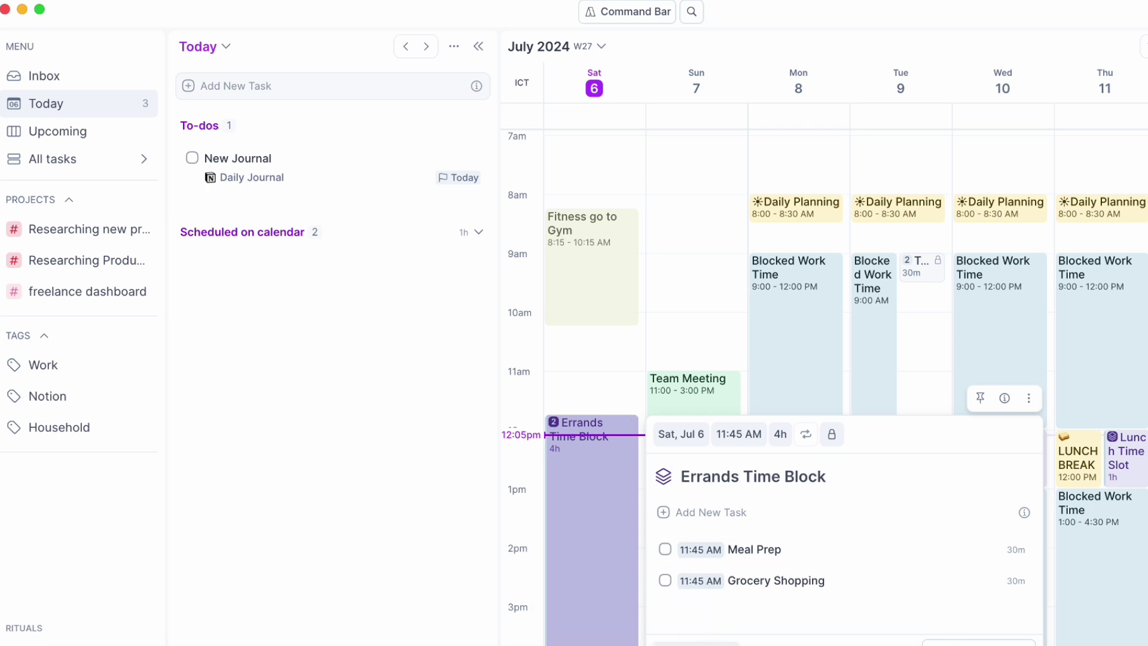
scroll(743, 599, "down", 1)
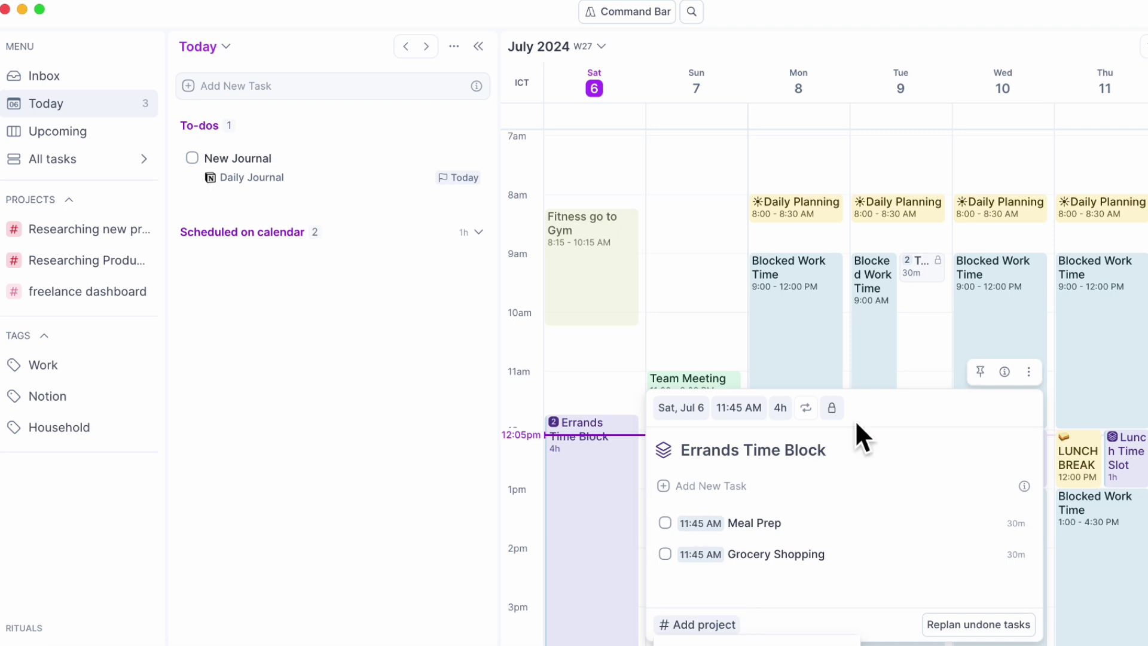
left_click(807, 326)
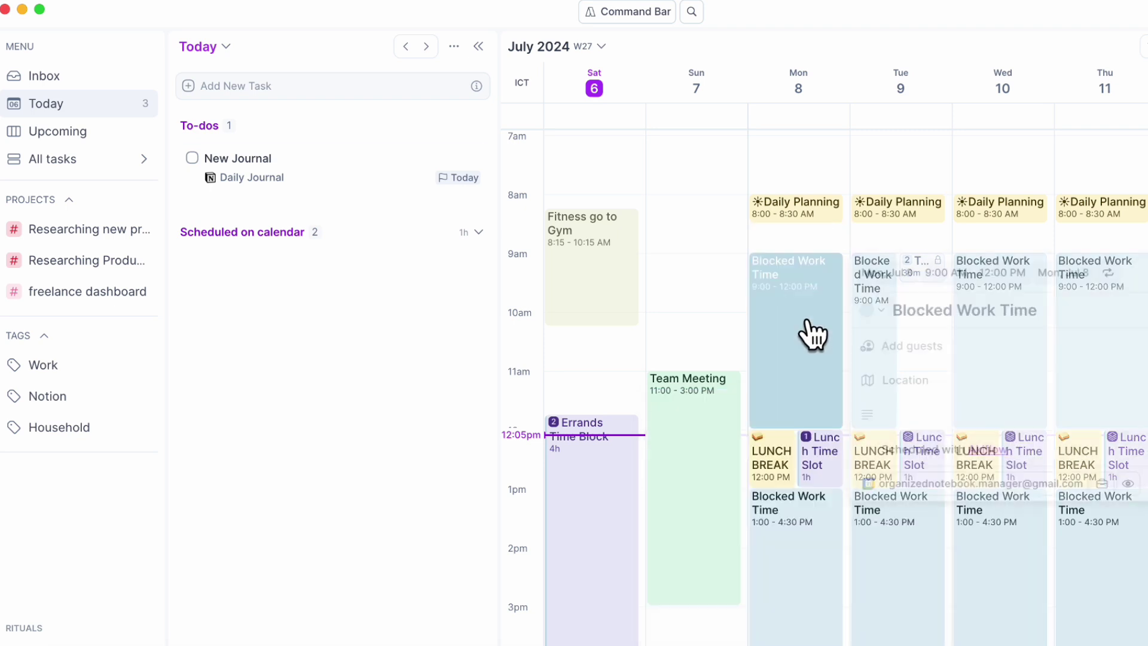
left_click(912, 437)
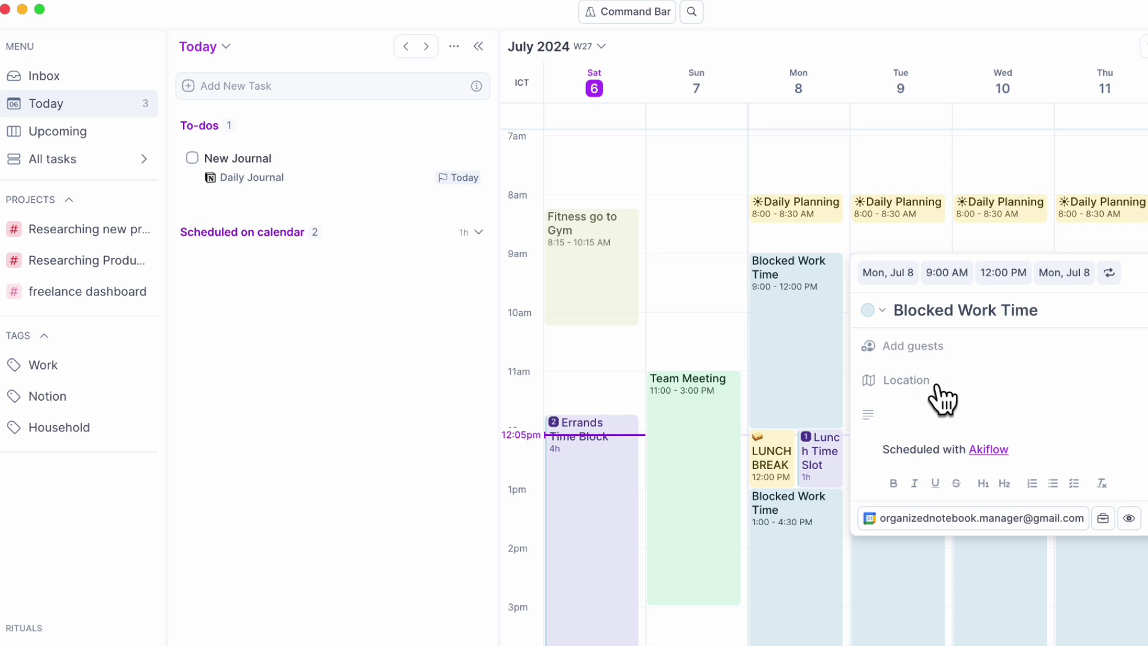
left_click(725, 464)
key("Escape")
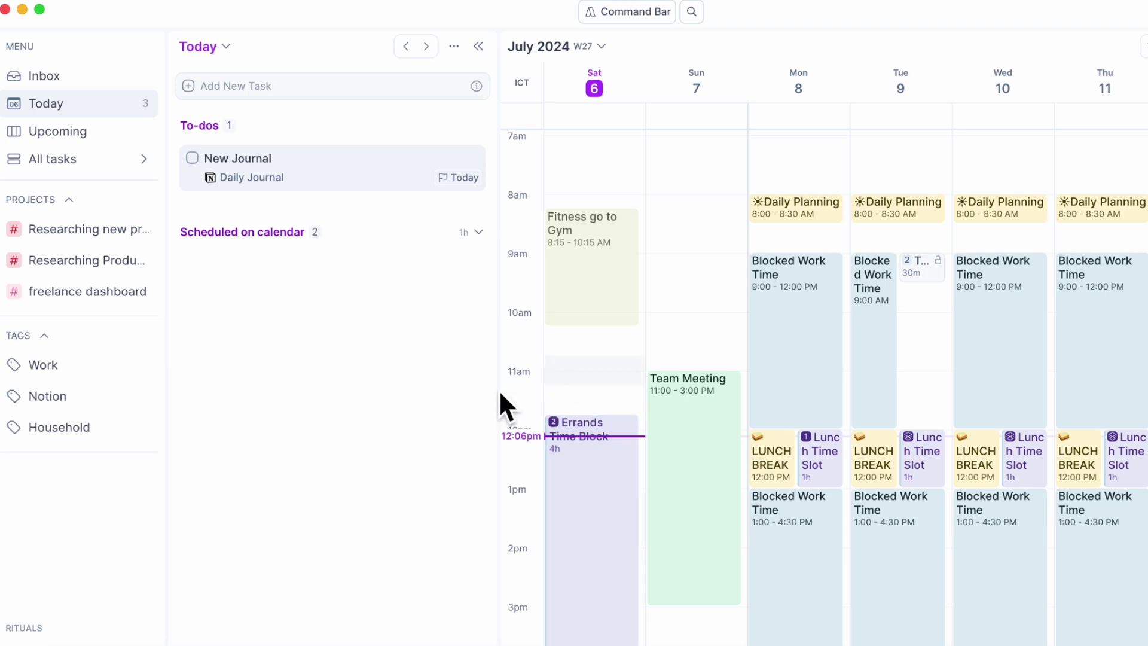
Add the task "Take out dry cleaning" to Saturday's Errands Time Block
left_click(623, 545)
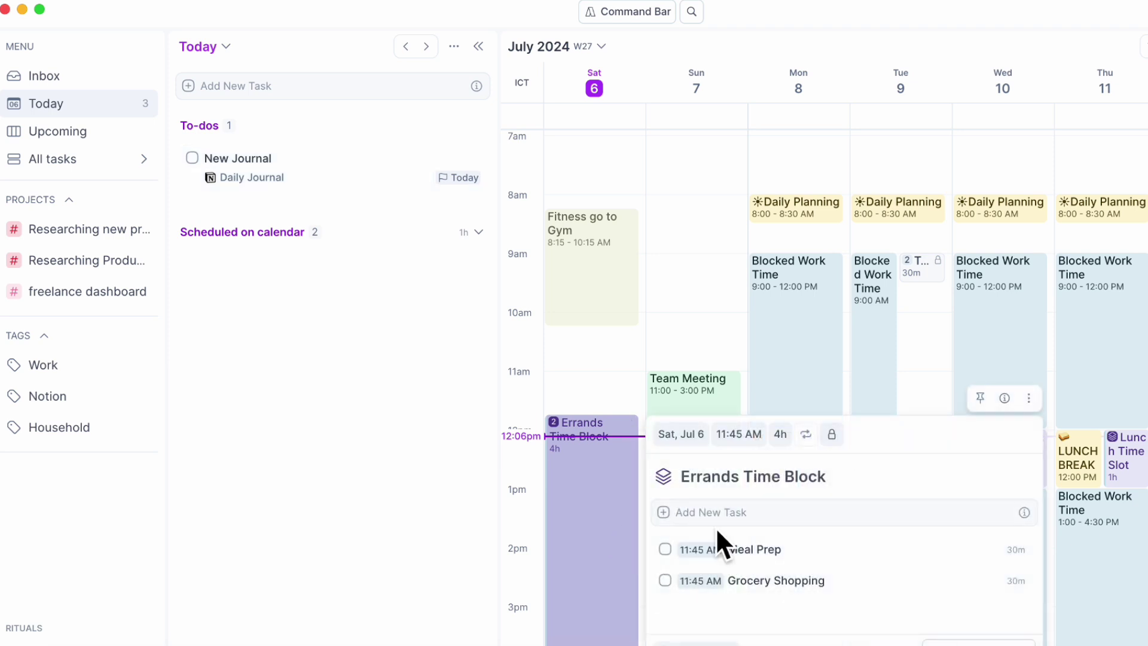
left_click(765, 521)
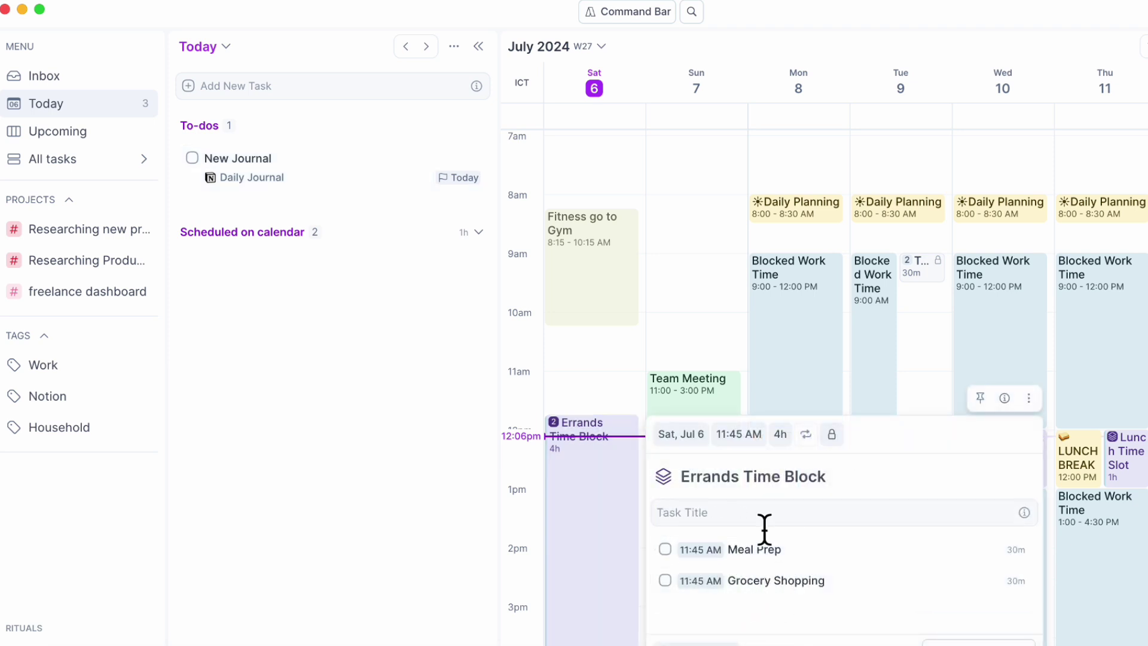
type("Take out")
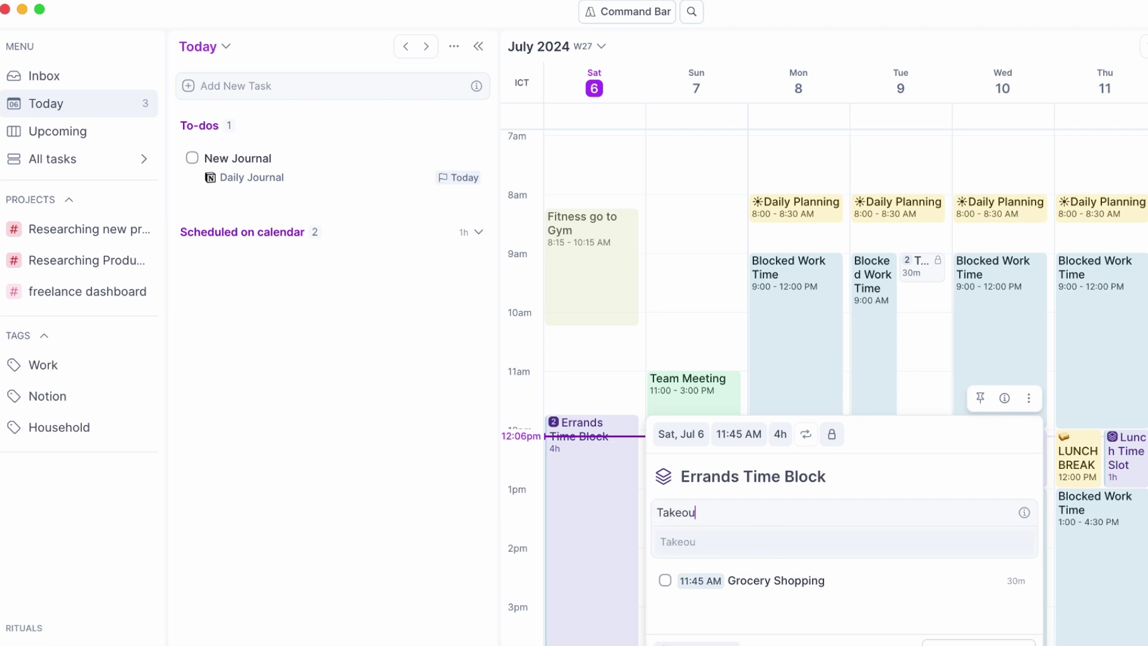
type(" dry cleaning")
key("Return")
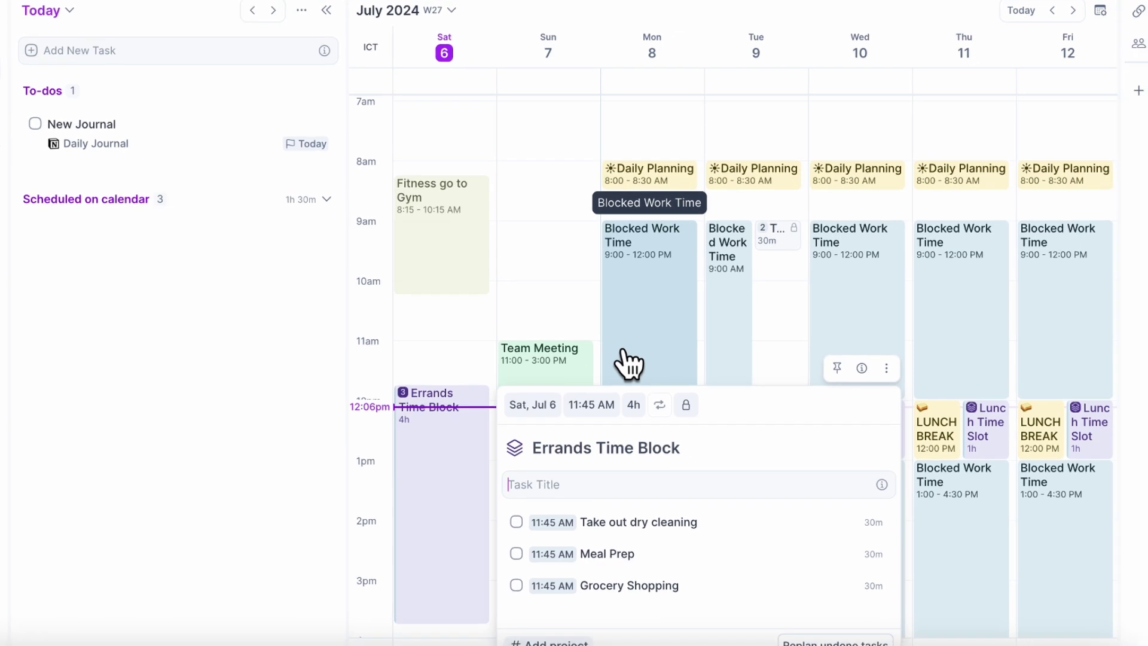
Close the Errands Time Block and try placing the New Journal to-do on Saturday, July 6, at 11:00 AM
left_click(687, 13)
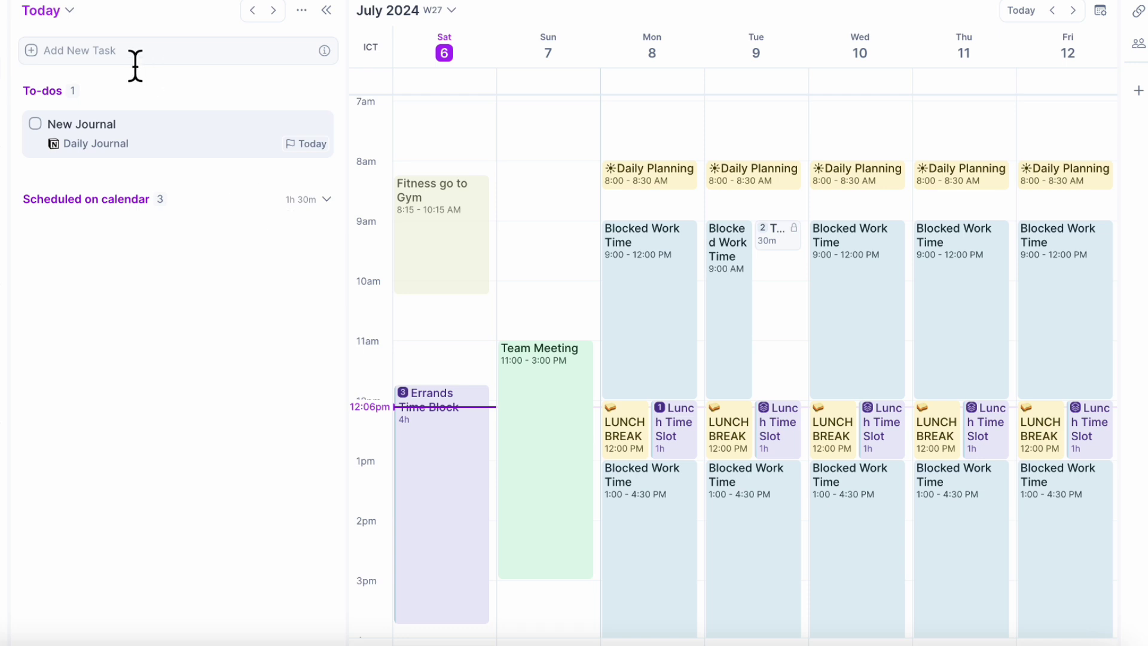
left_click_drag(135, 147, 451, 357)
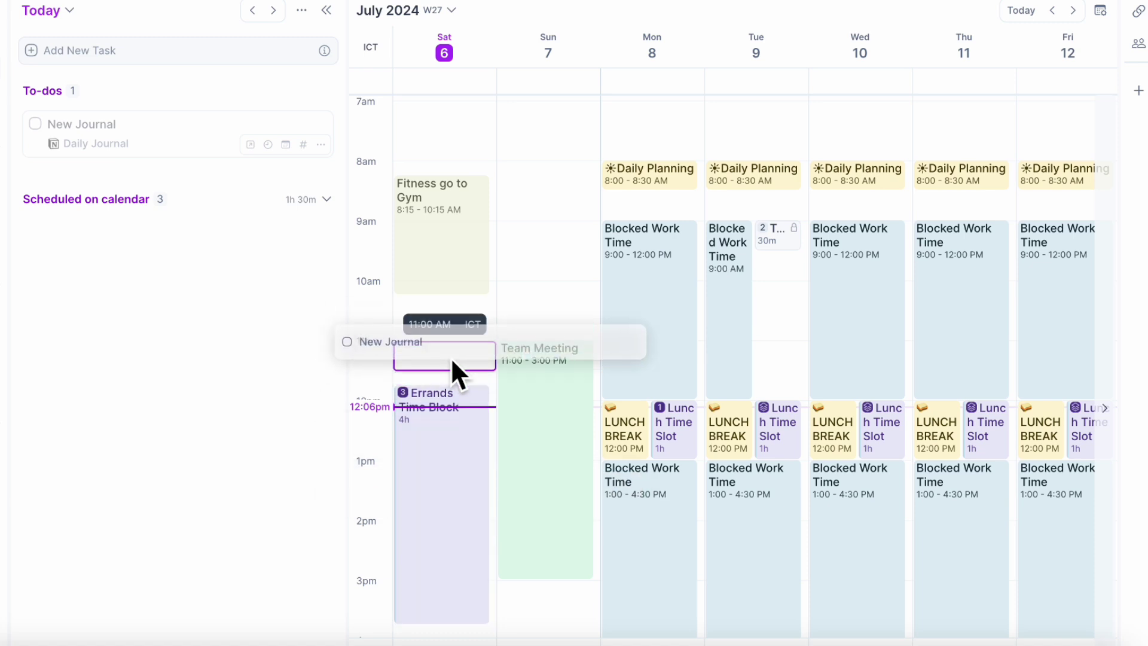
left_click_drag(451, 357, 149, 160)
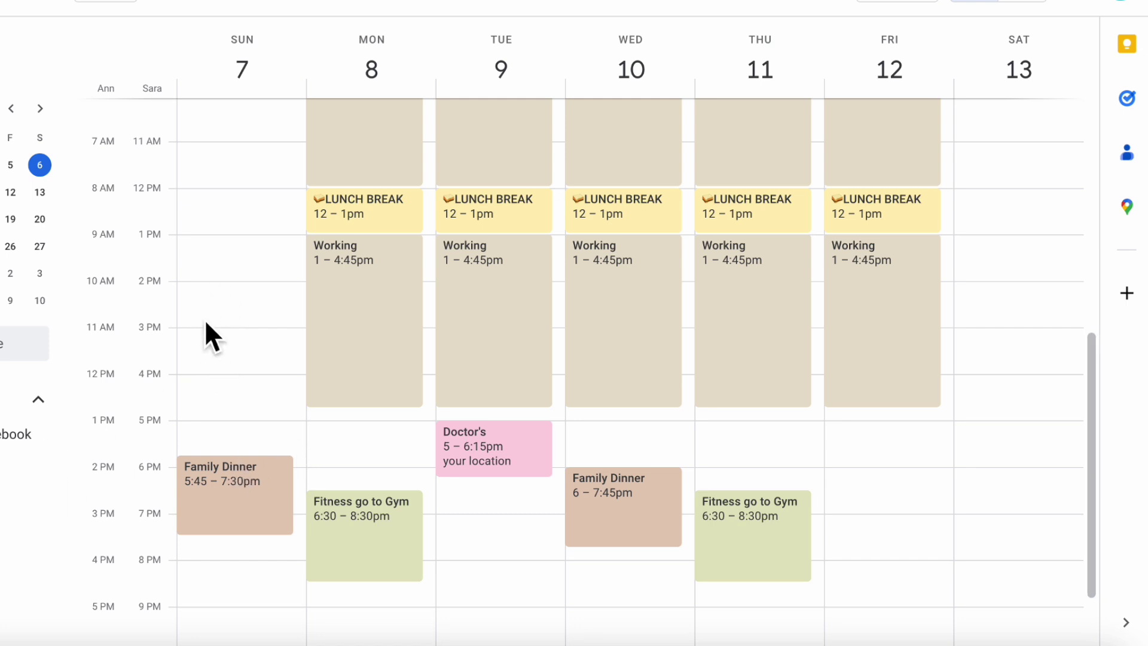
Switch to Google Calendar and create the task "New Task" on Sunday, July 7, at 12:00 PM
left_click_drag(198, 197, 256, 267)
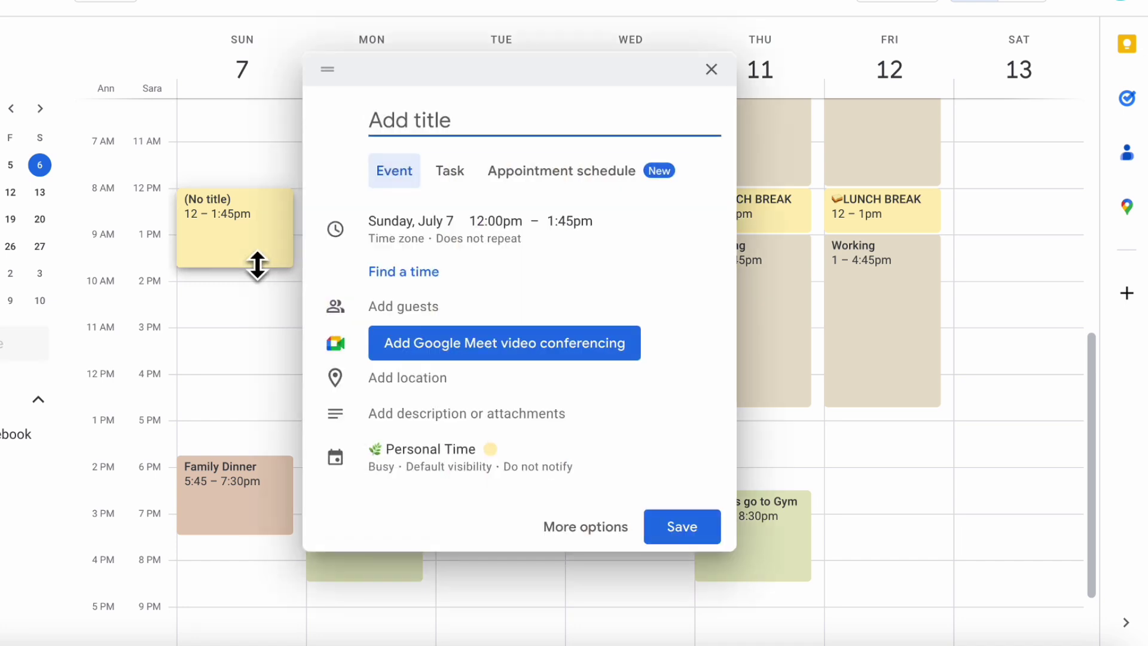
left_click(452, 174)
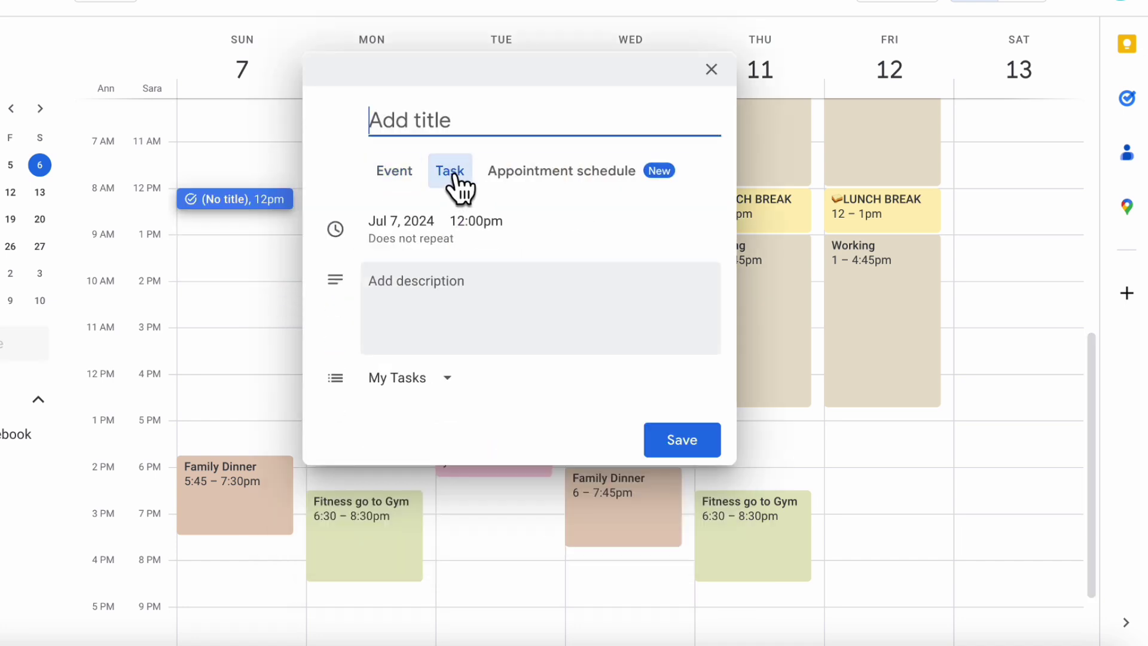
type("New Task")
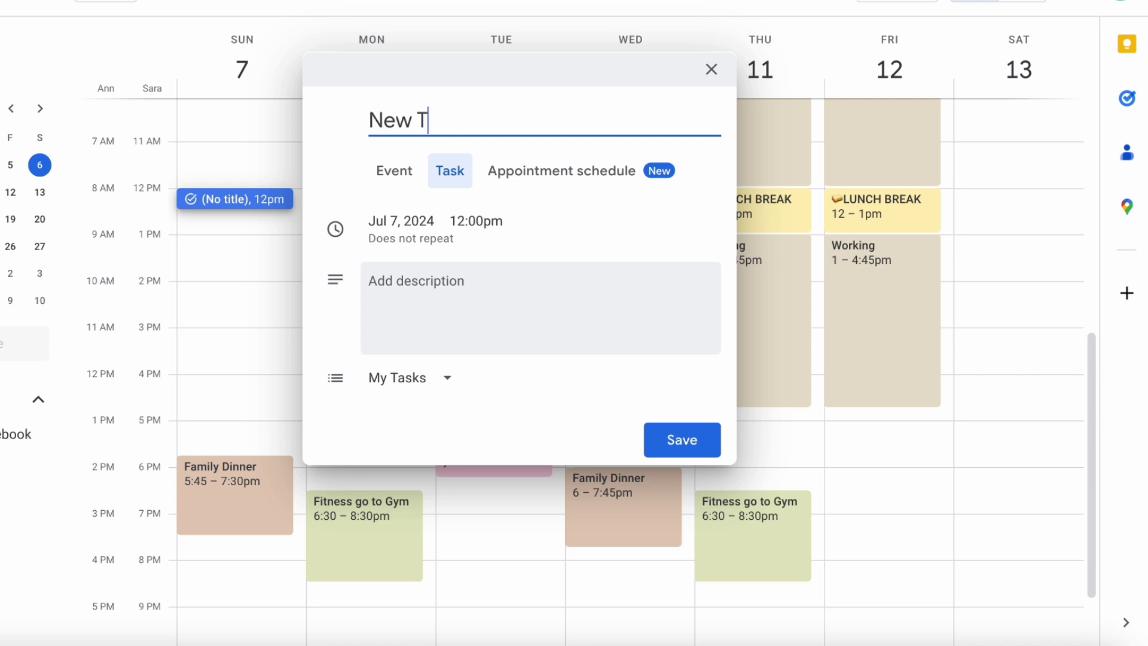
key("Return")
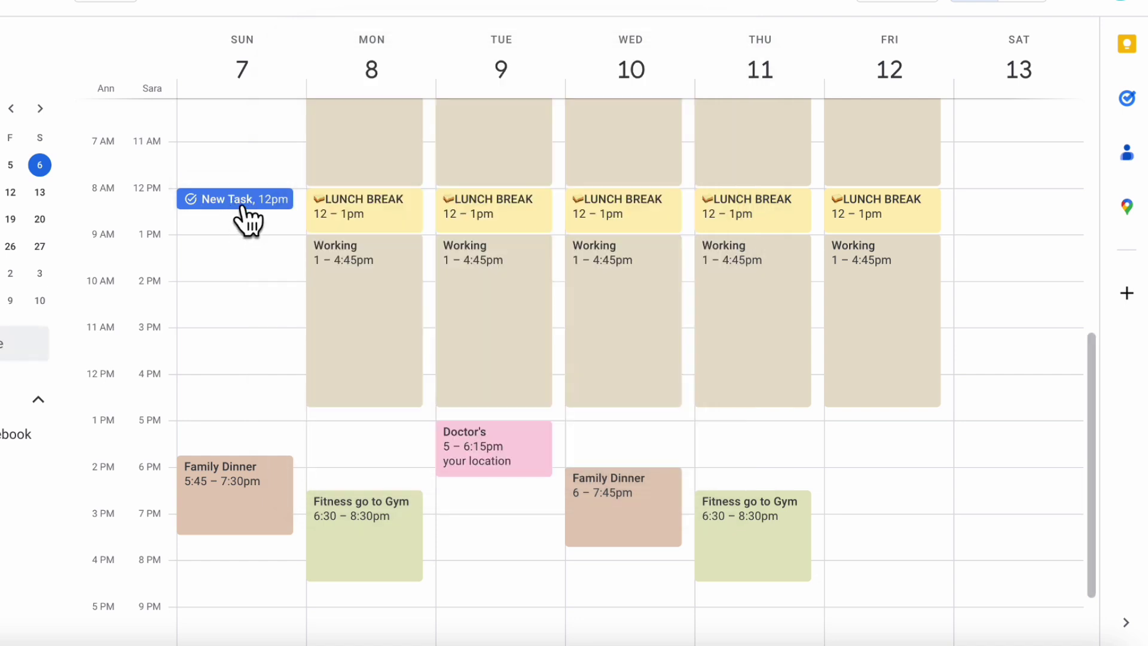
mouse_move(249, 210)
left_mouse_down()
mouse_move(259, 505)
mouse_move(235, 485)
mouse_move(262, 483)
mouse_move(246, 485)
mouse_move(260, 308)
mouse_move(246, 213)
left_mouse_up()
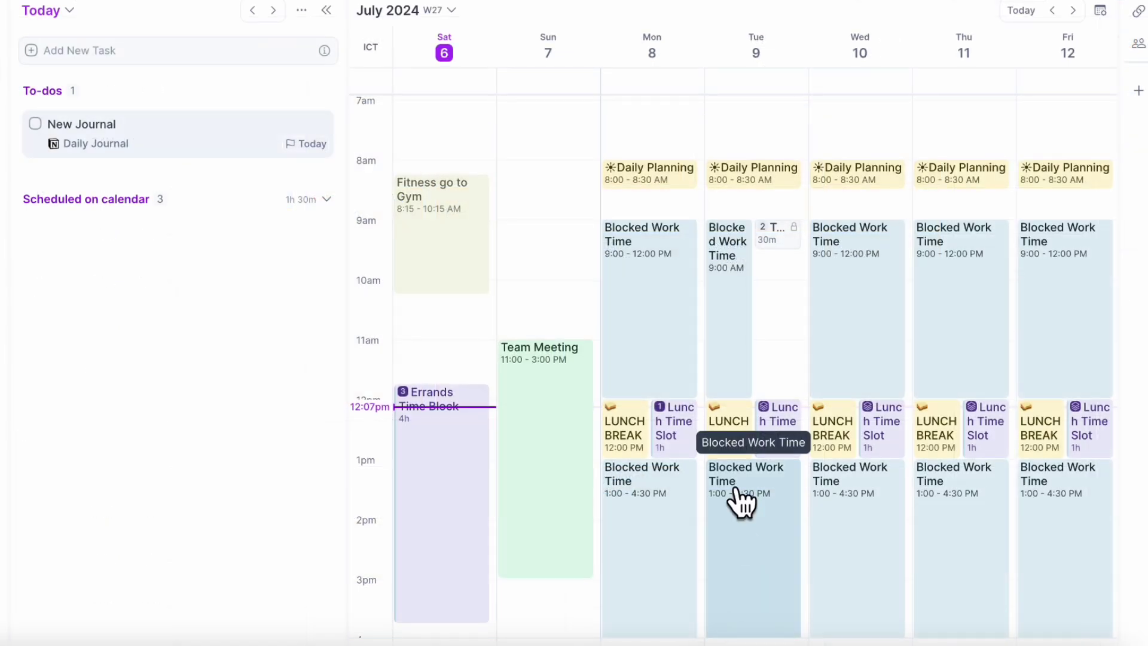
Switch to Akiflow and add a secondary time zone in the calendar settings
scroll(741, 500, "down", 3)
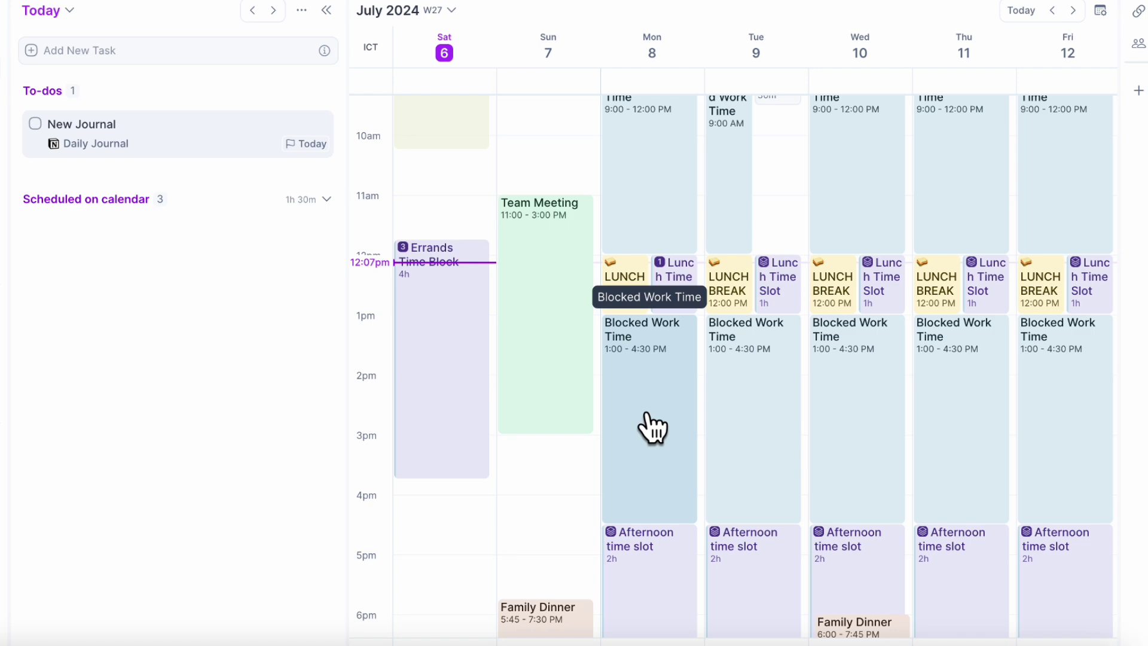
key("Left")
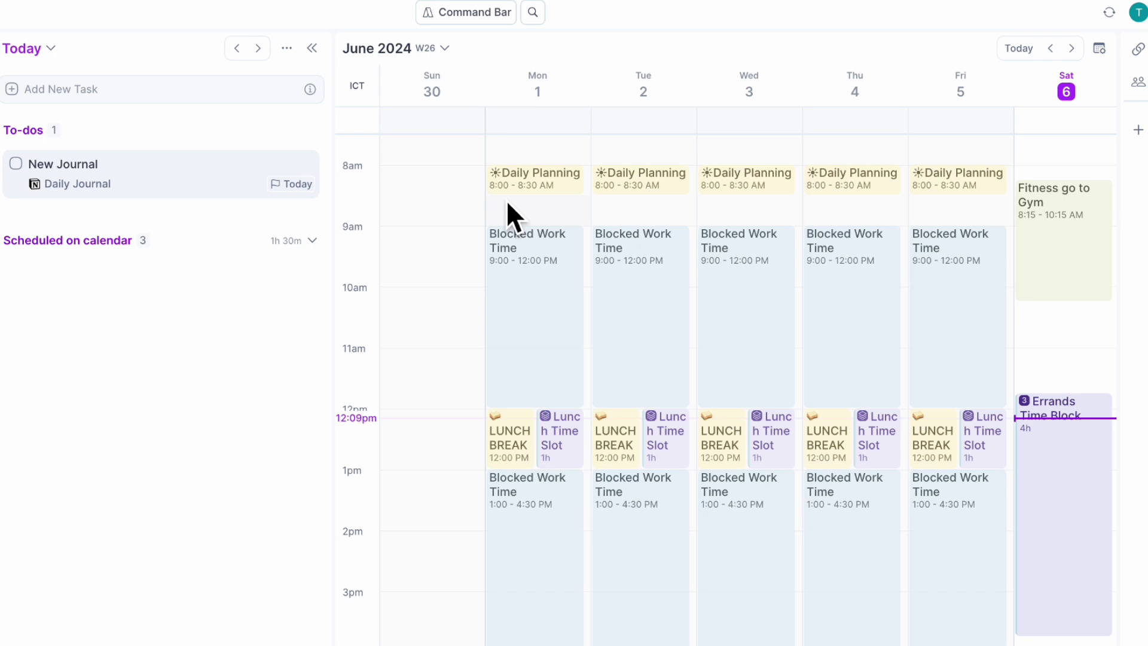
left_click(1138, 13)
left_click(1071, 46)
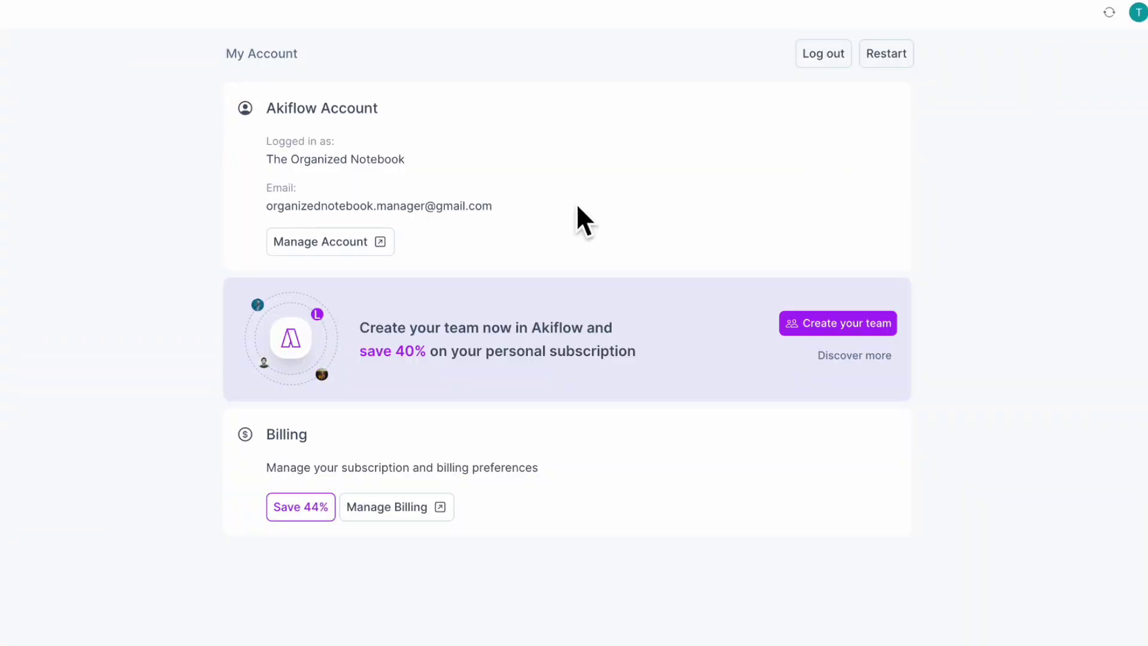
scroll(178, 410, "down", 10)
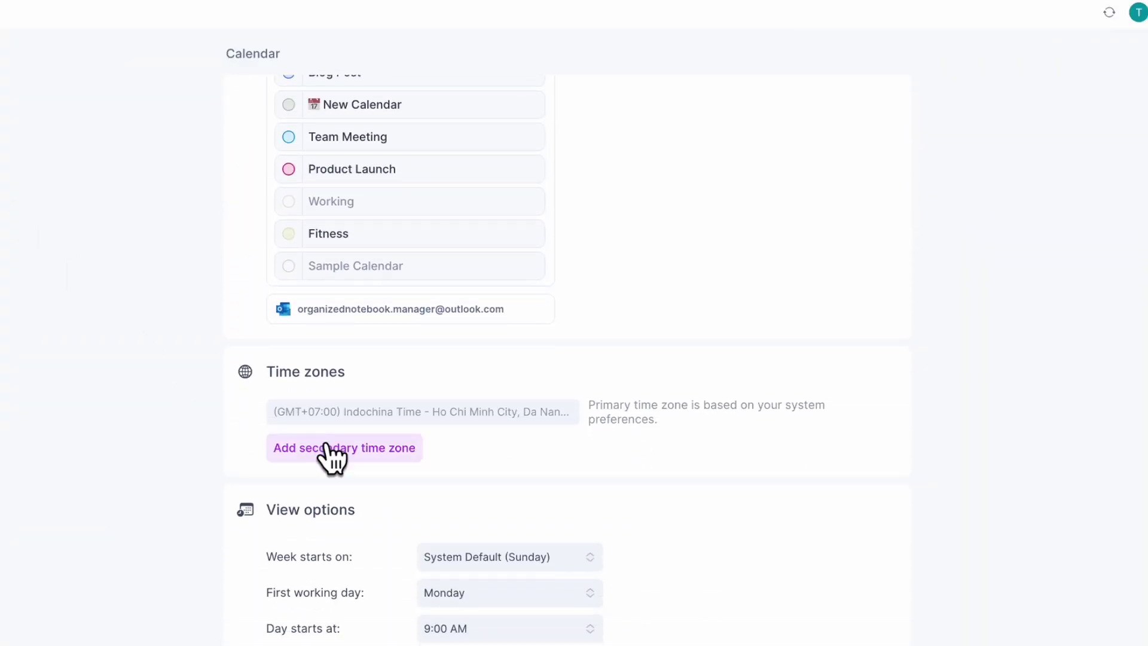
left_click(323, 450)
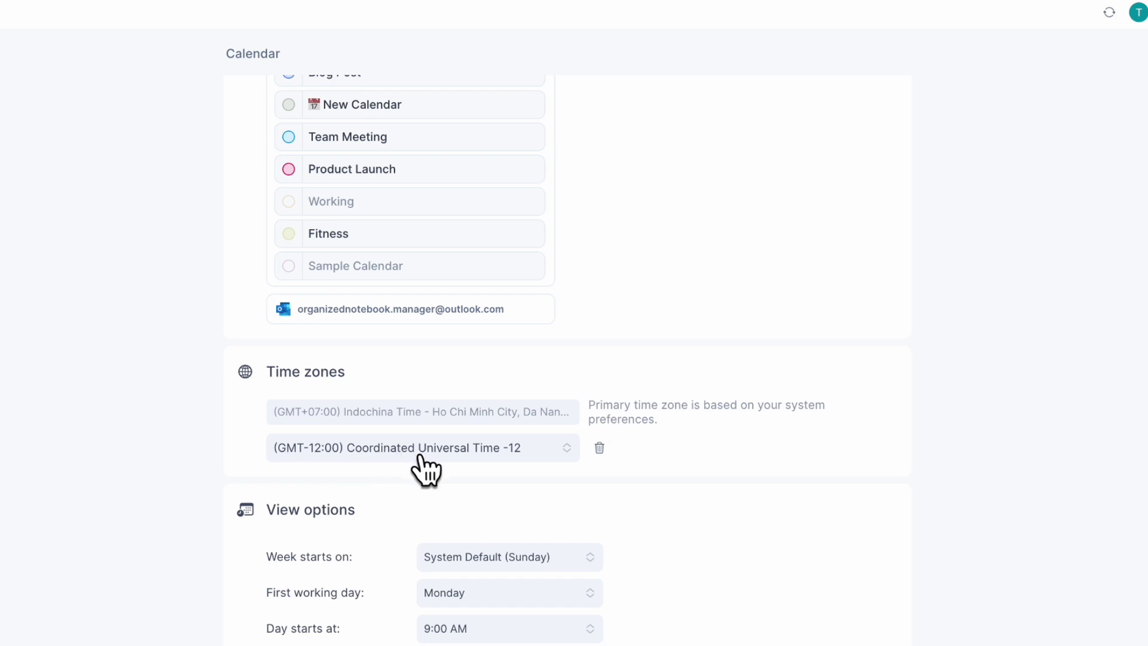
Set the secondary time zone to (GMT-04:00) Eastern Time - New York City, review the view options and leave the settings
left_click(446, 452)
type("usa")
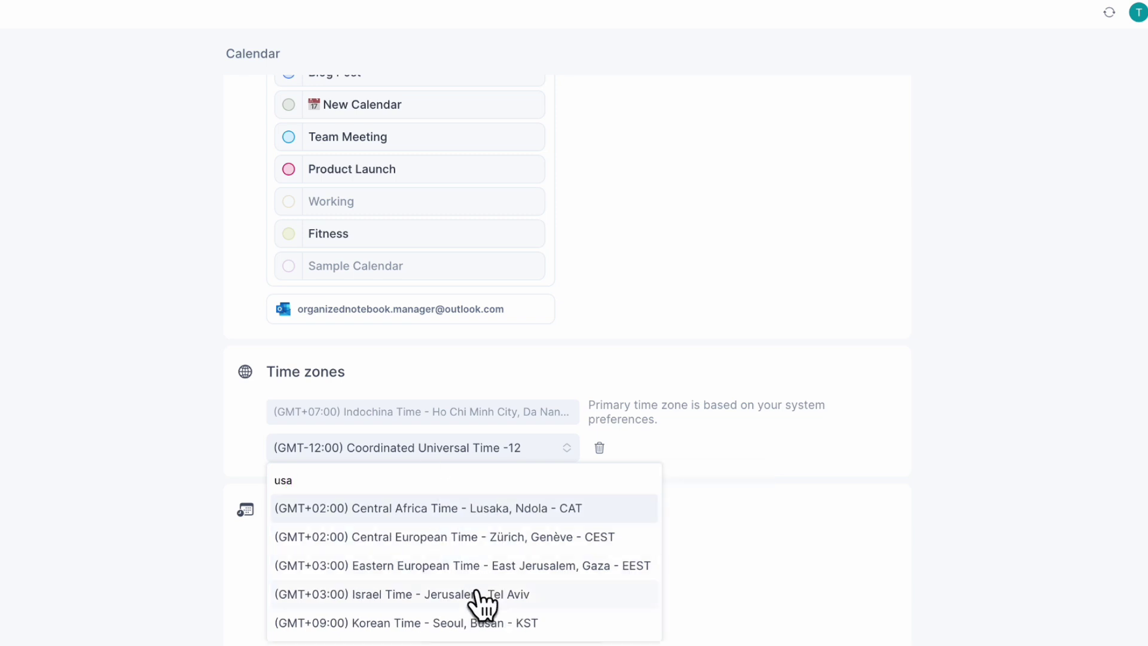
key("BackSpace")
key("BackSpace")
key("BackSpace")
type("est")
left_click(421, 579)
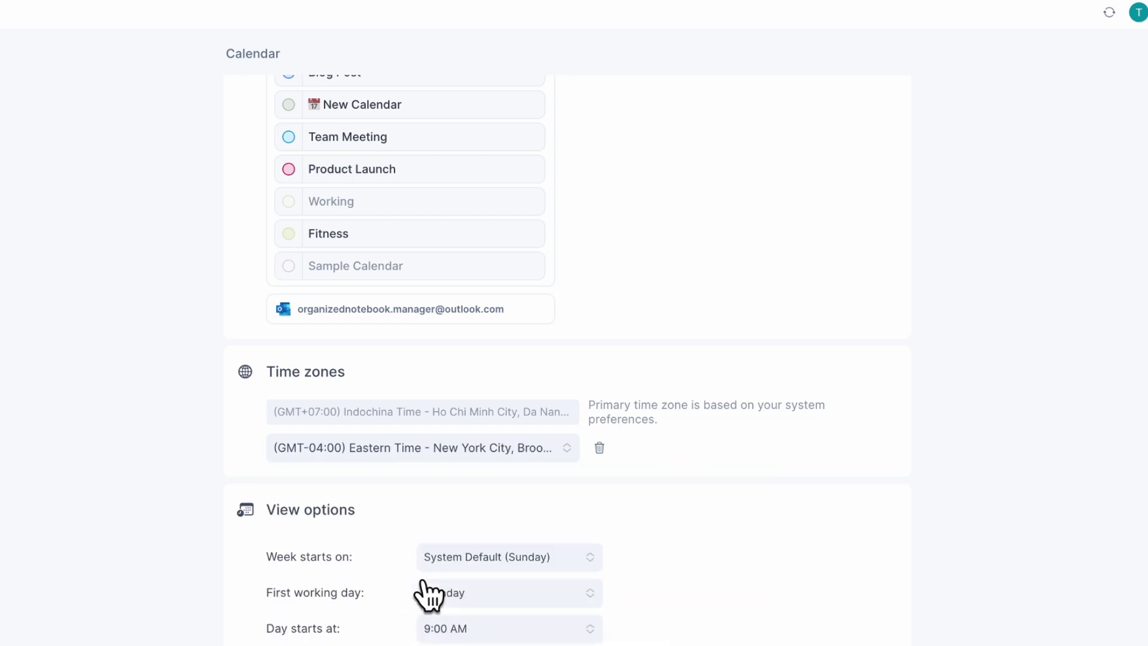
scroll(621, 500, "down", 8)
scroll(620, 500, "up", 15)
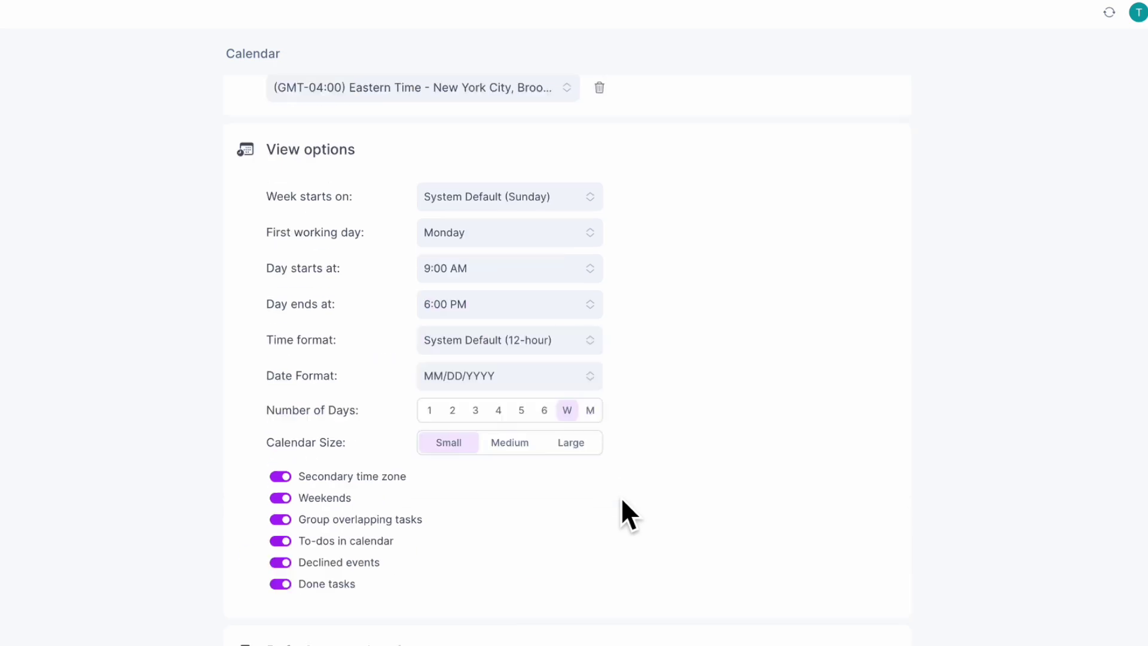
key("Escape")
key("bracketleft")
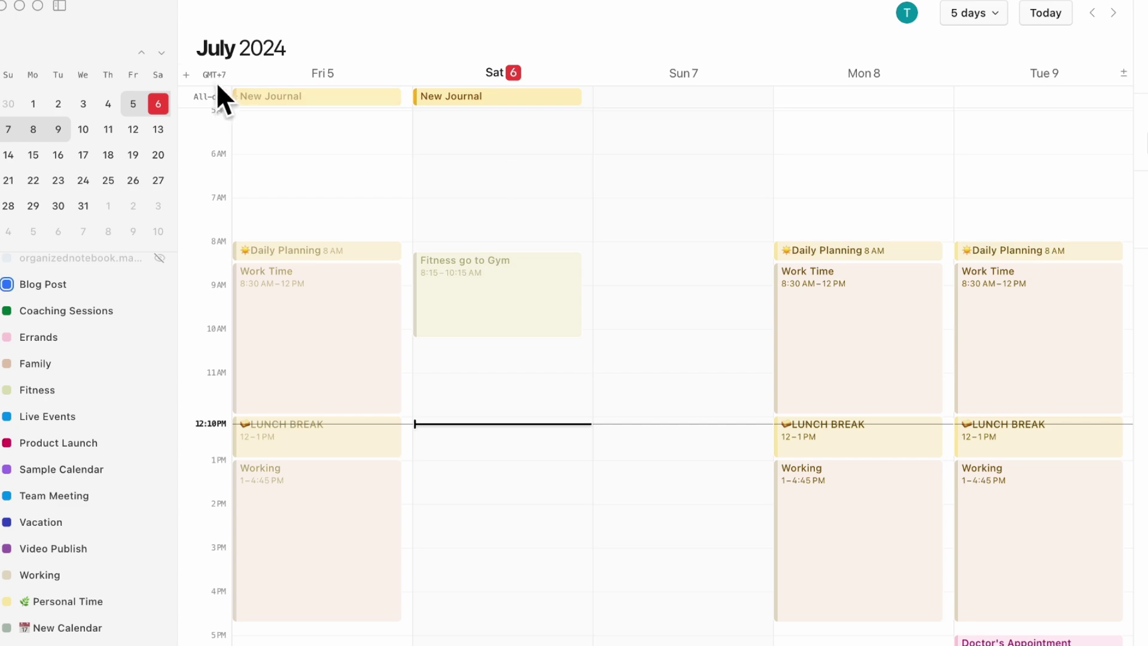
Open the option for adding a time zone in Notion Calendar and the time zone options of Outlook's week view
left_click(192, 80)
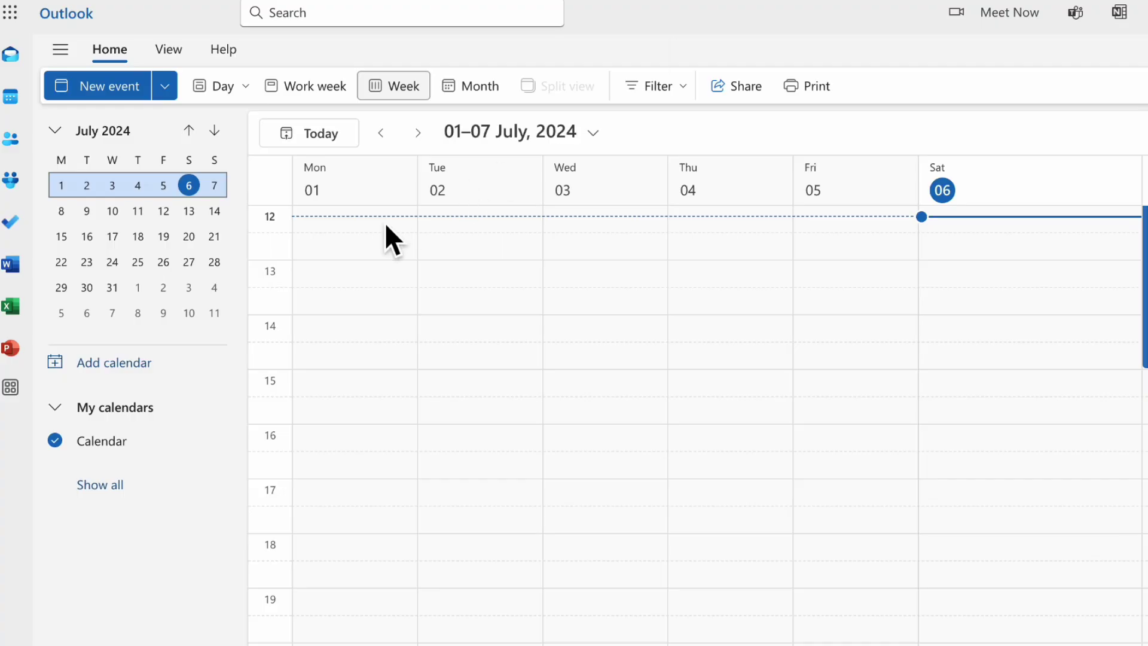
left_click(280, 183)
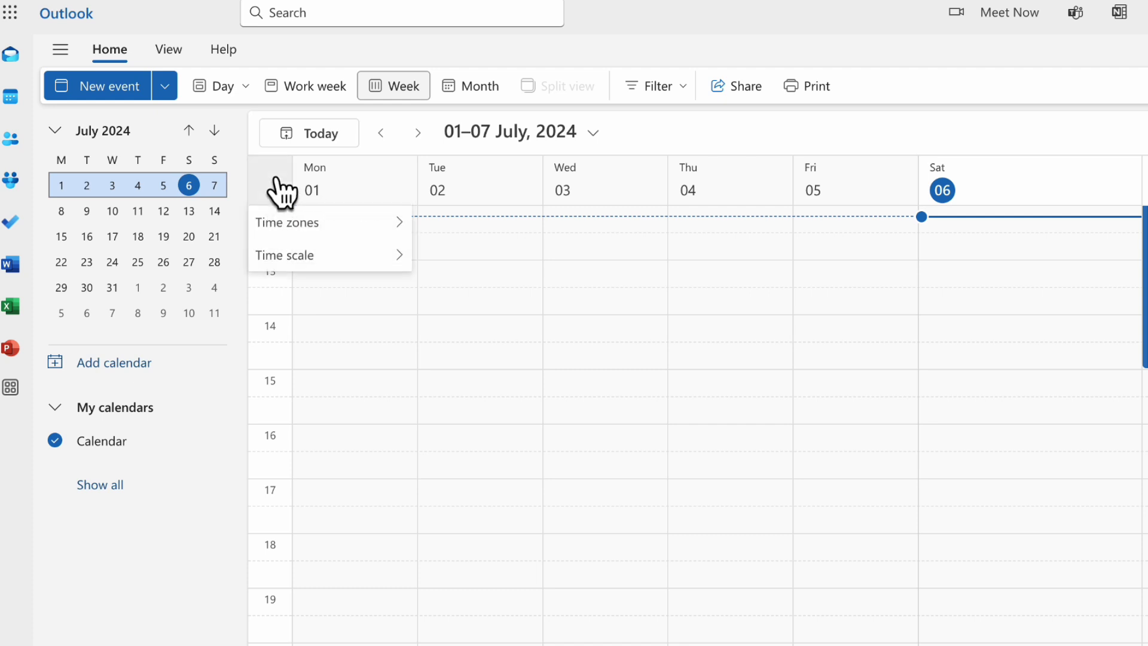
mouse_move(305, 226)
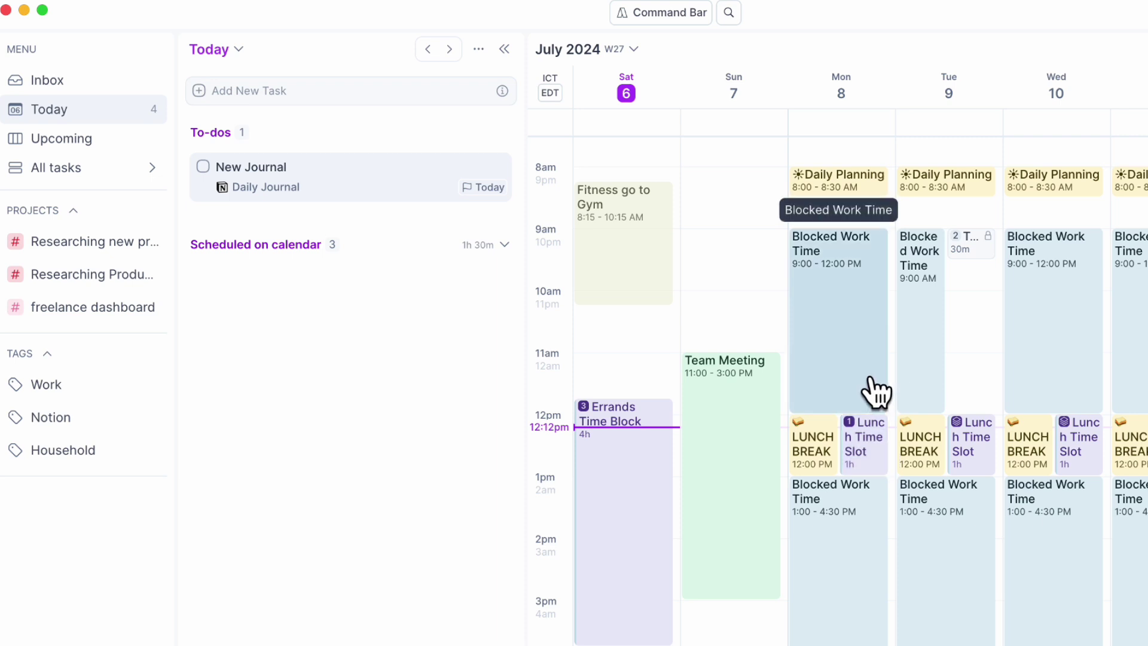
Switch to Akiflow and view the details of Sunday's Team Meeting, Saturday's Fitness go to Gym event and the Errands Time Block
scroll(874, 389, "down", 2)
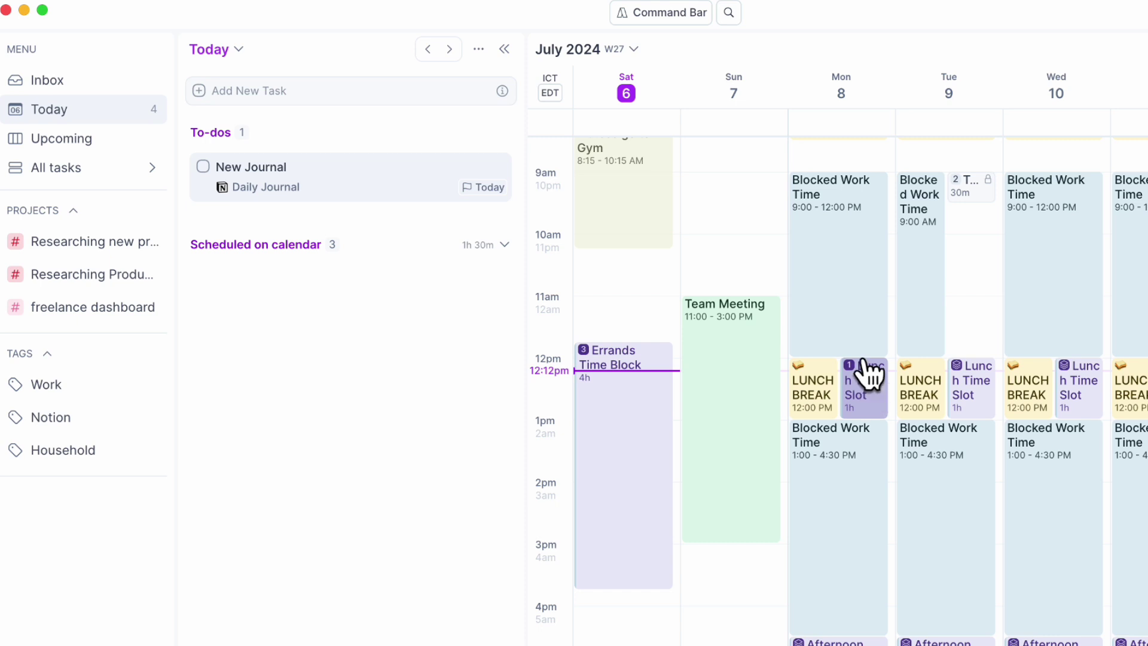
scroll(861, 500, "up", 3)
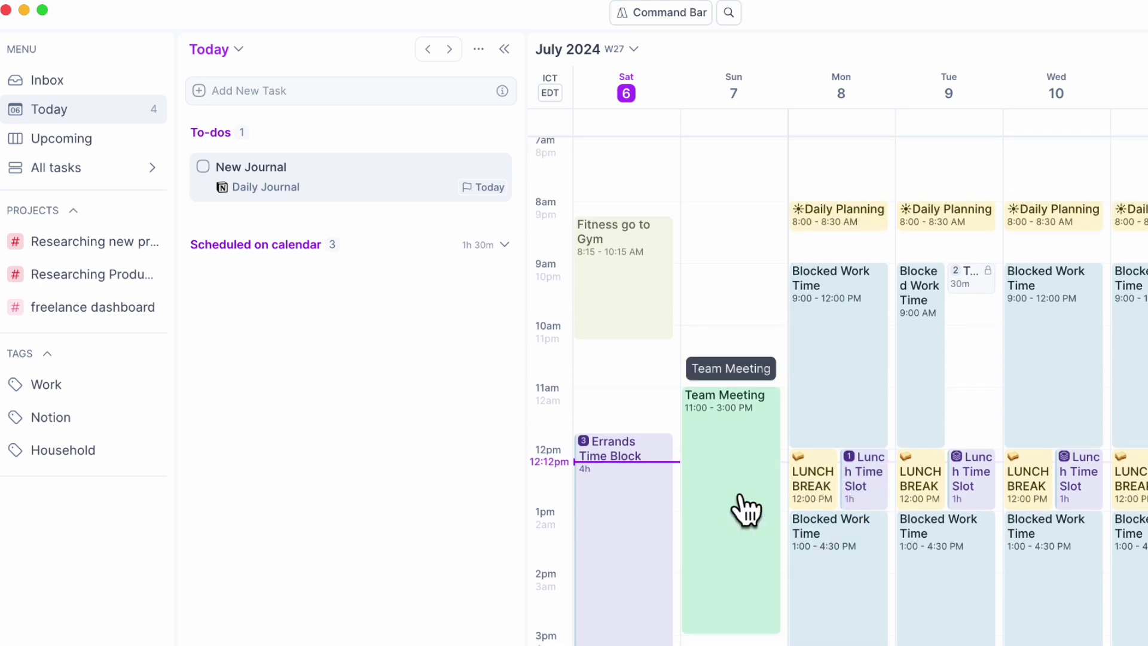
left_click(748, 509)
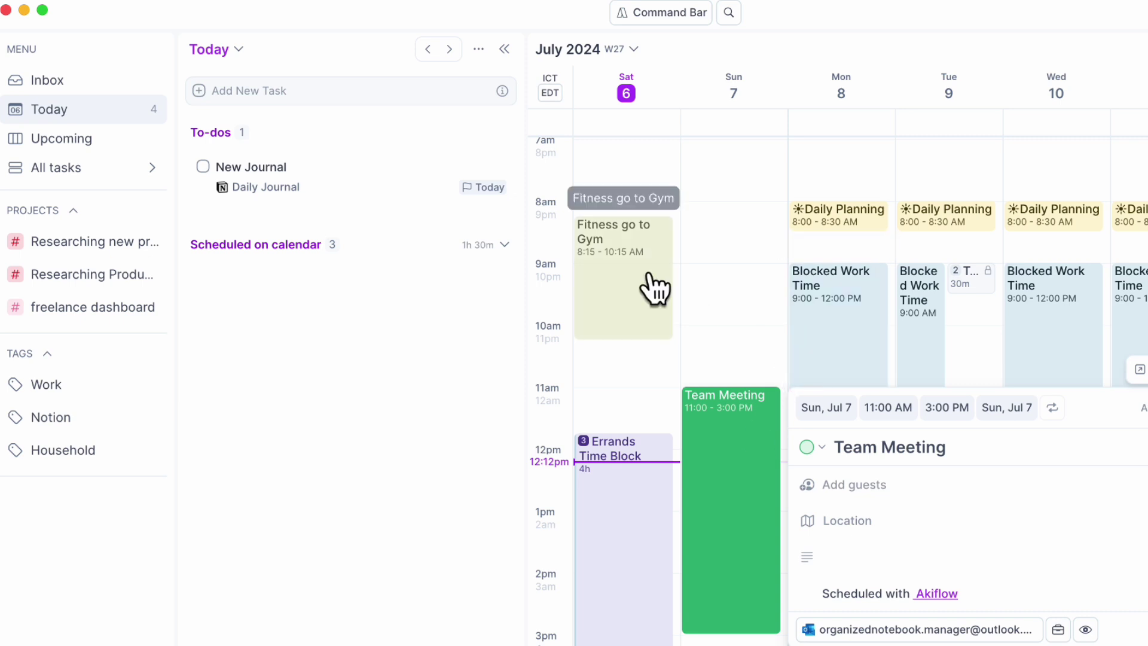
left_click(649, 306)
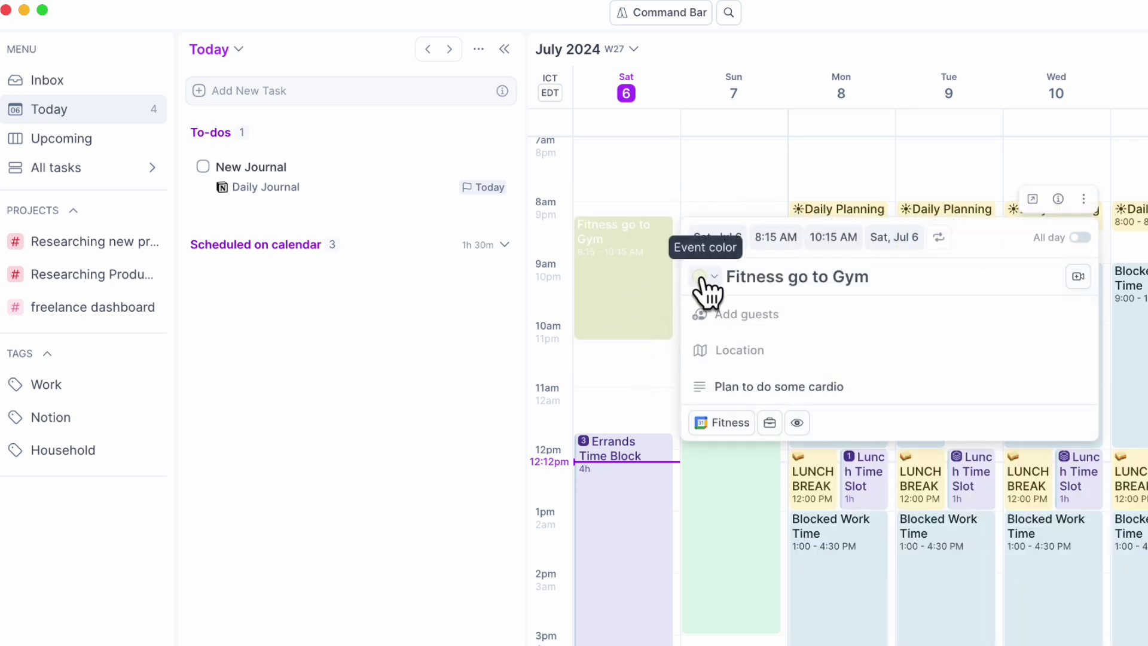
left_click(652, 577)
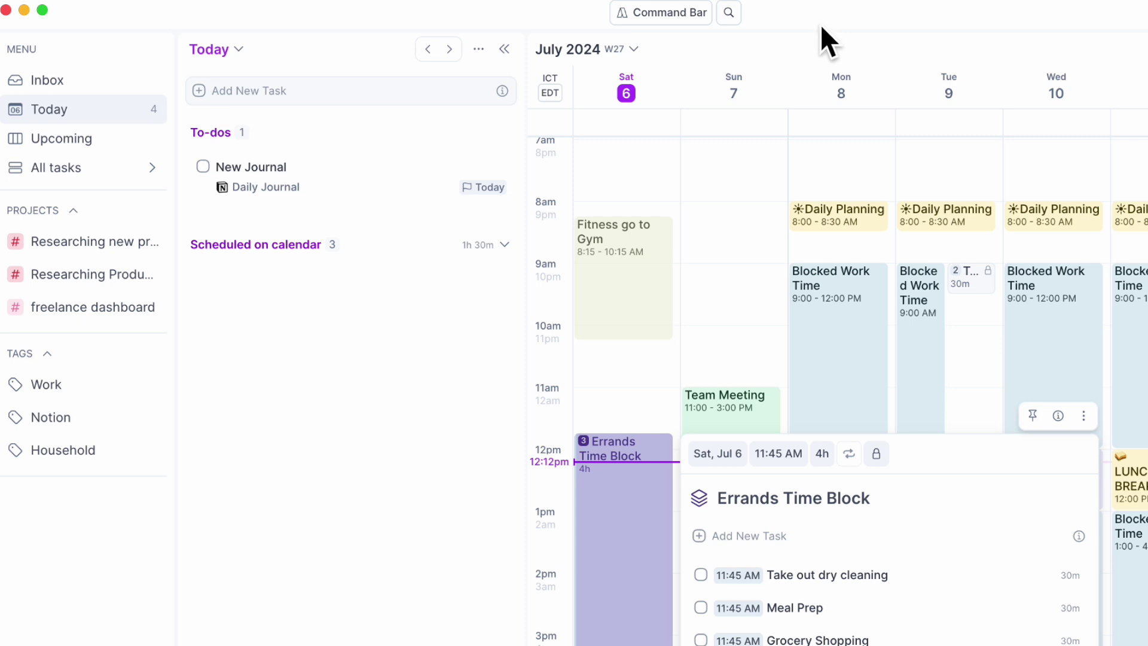
Open the event colours of Monday's 9:00 AM Blocked Work Time event and bring up the option for adding a colour
left_click(845, 367)
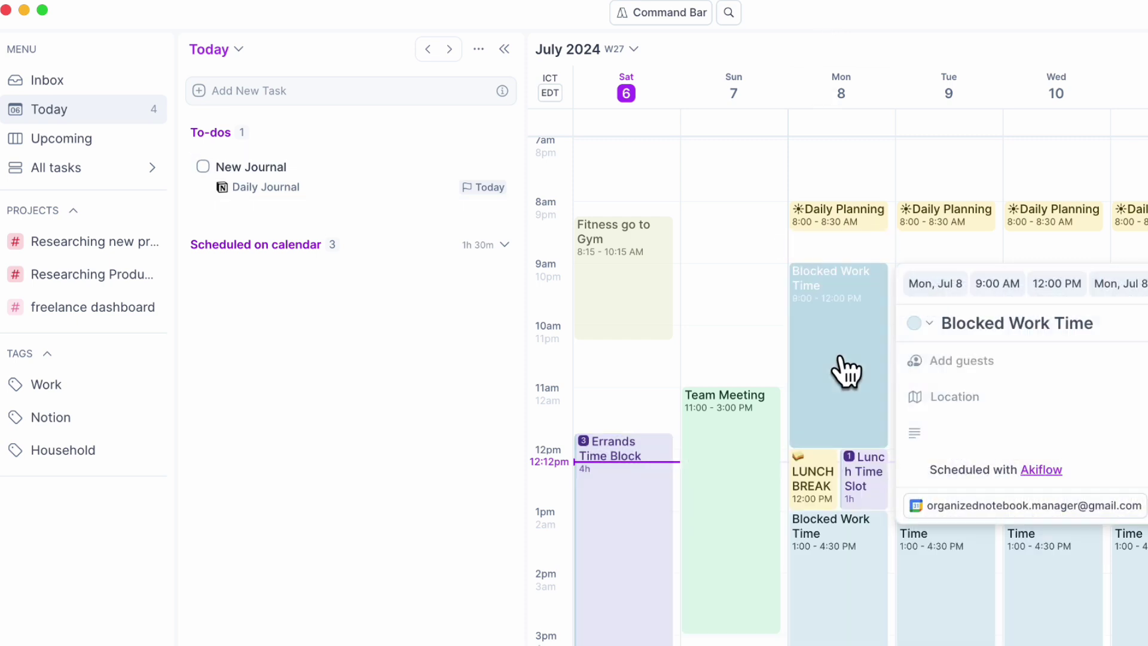
left_click(921, 324)
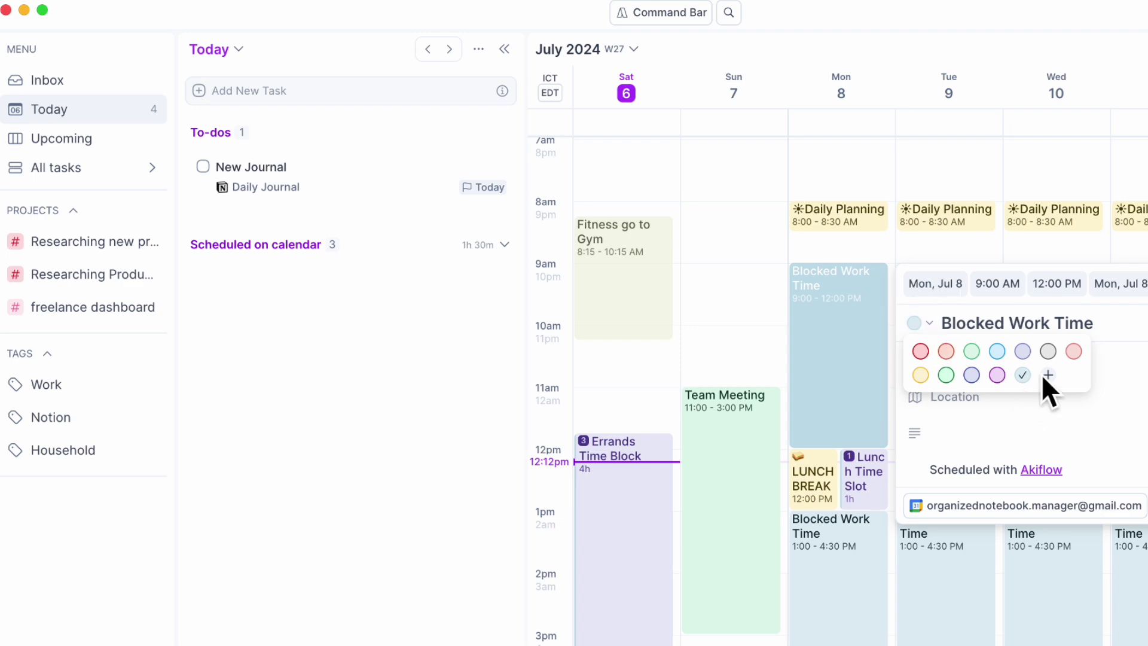
left_click(1048, 375)
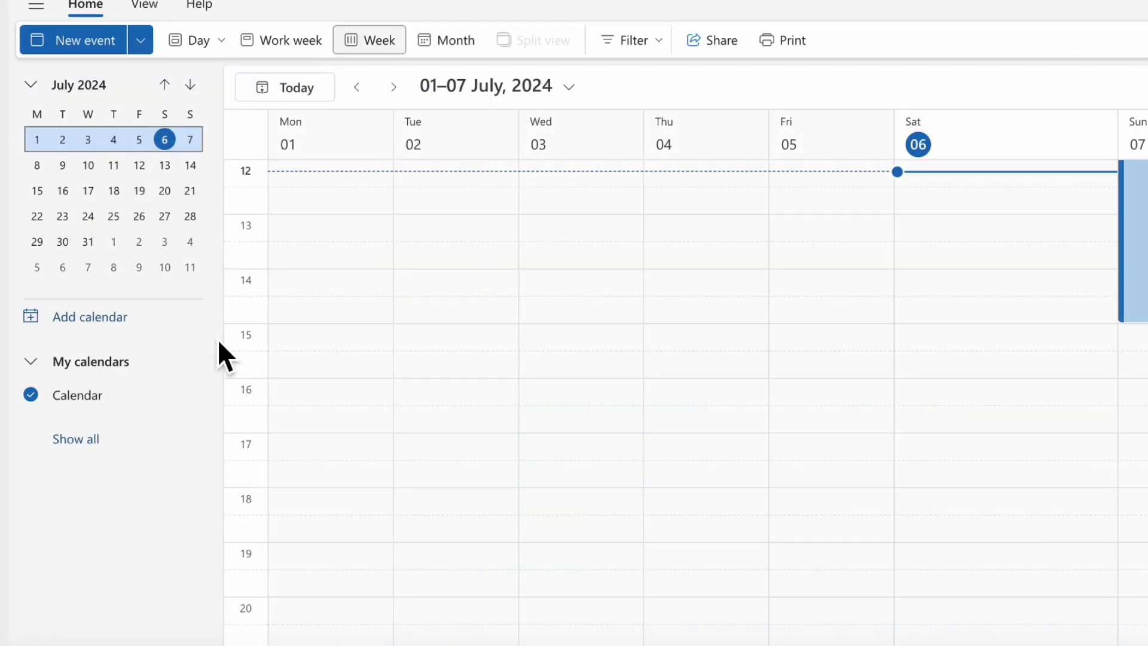
Switch to Outlook and open the colour options for the calendar named Calendar
left_click(189, 395)
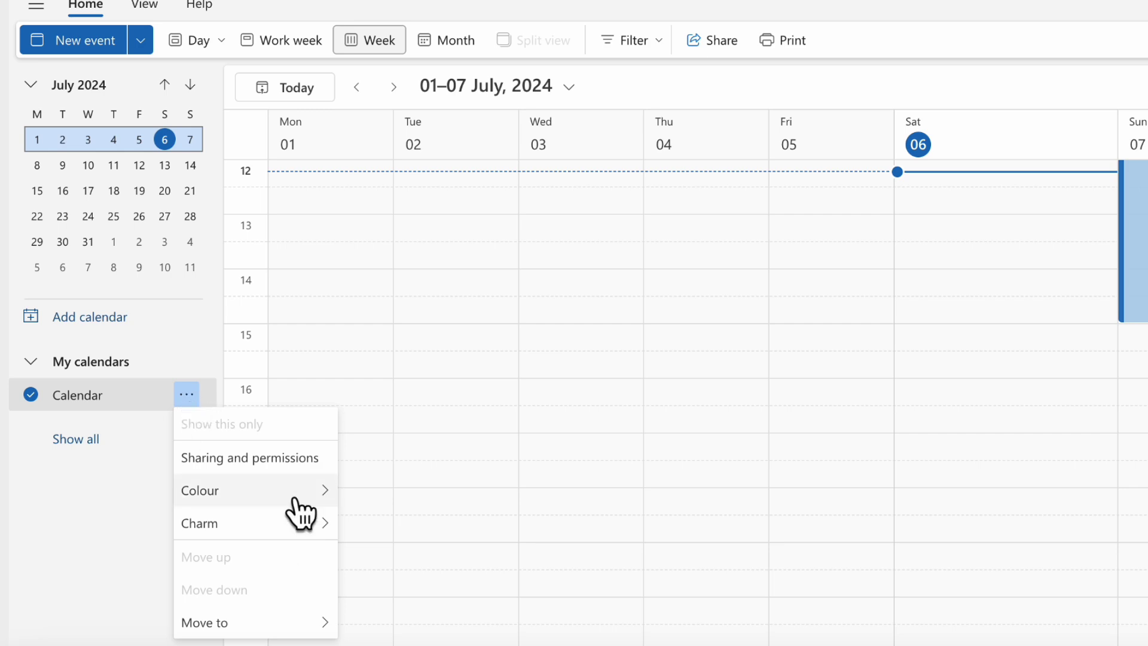
mouse_move(294, 501)
left_click(434, 585)
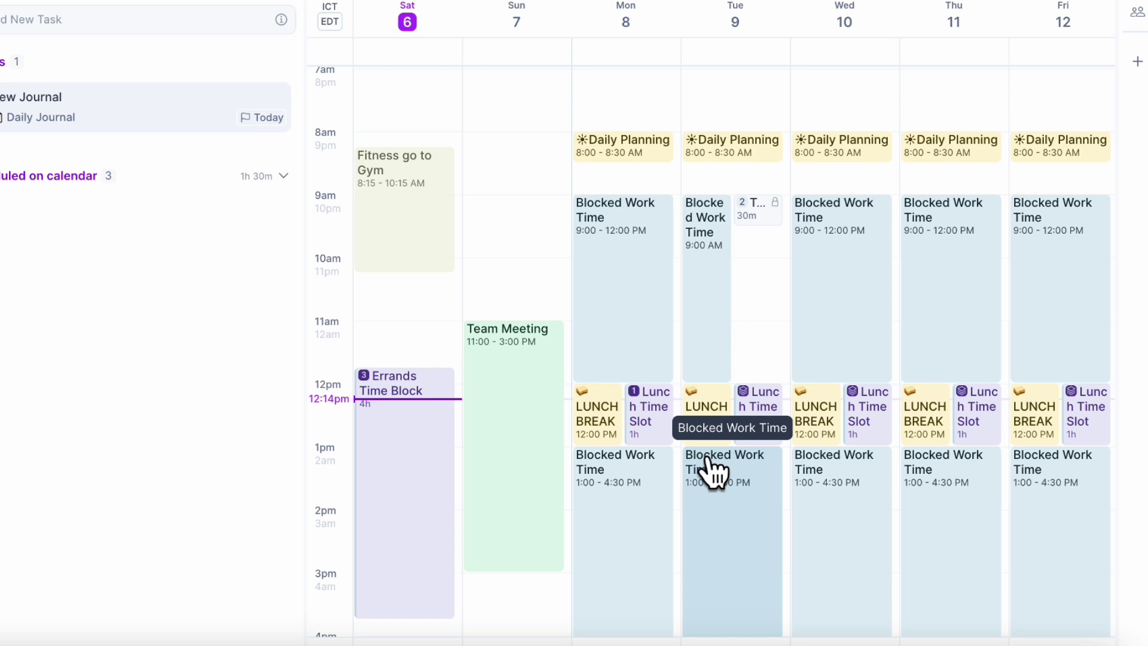
Return to Akiflow and compare the source calendars of Team Meeting and Fitness go to Gym with the Errands Time Block's tasks
left_click(544, 496)
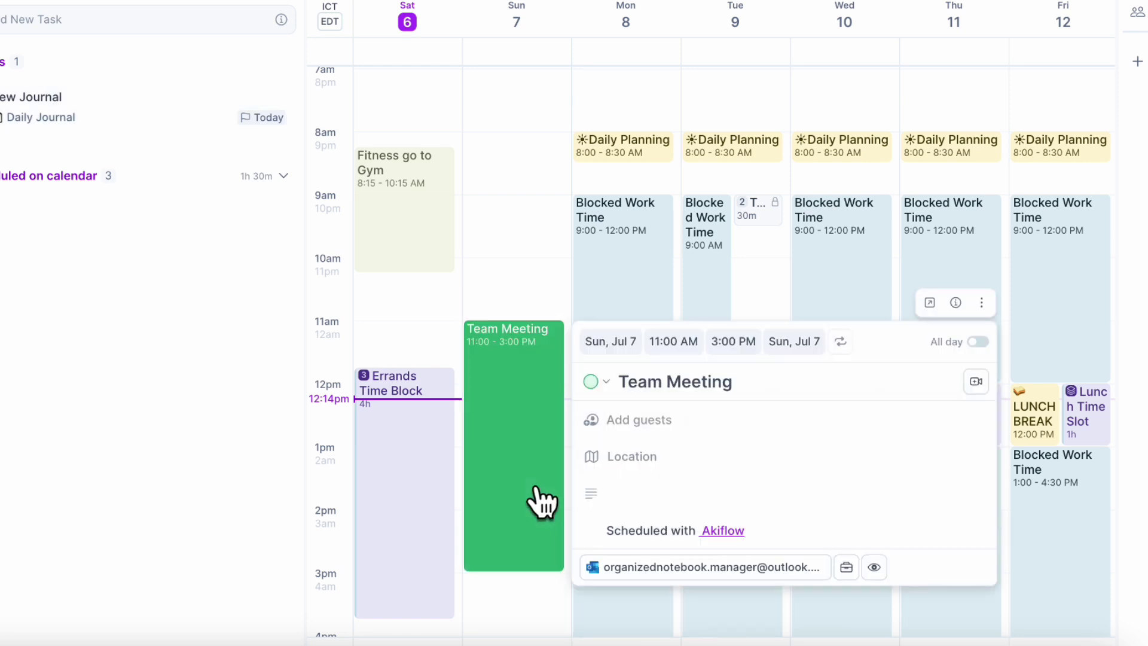
left_click(410, 256)
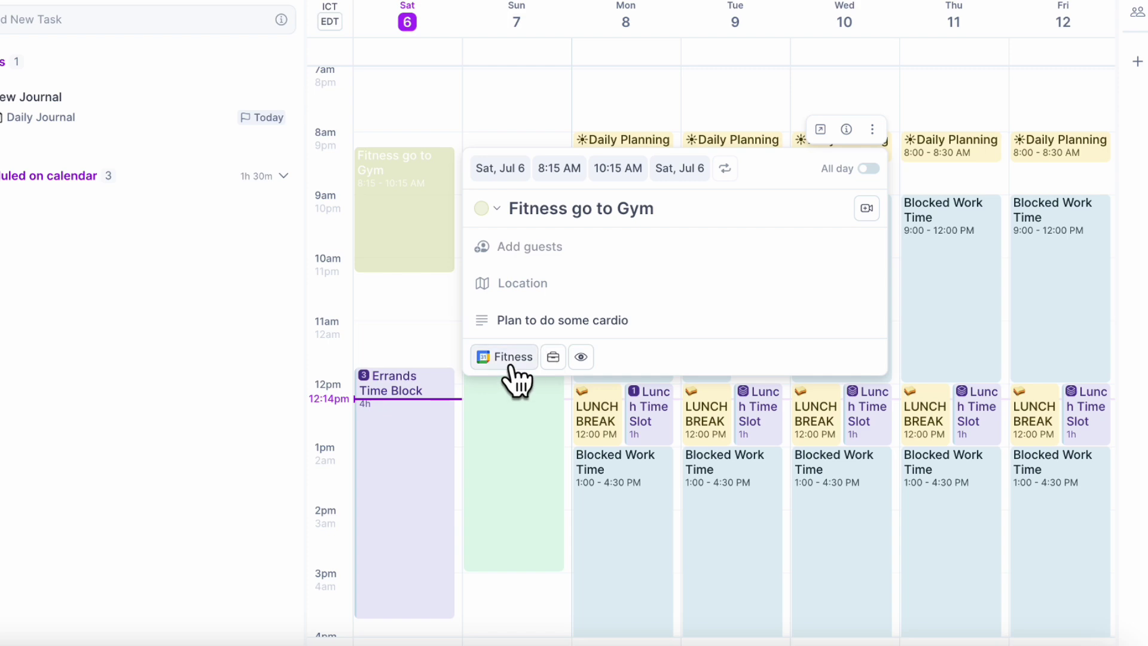
left_click(443, 504)
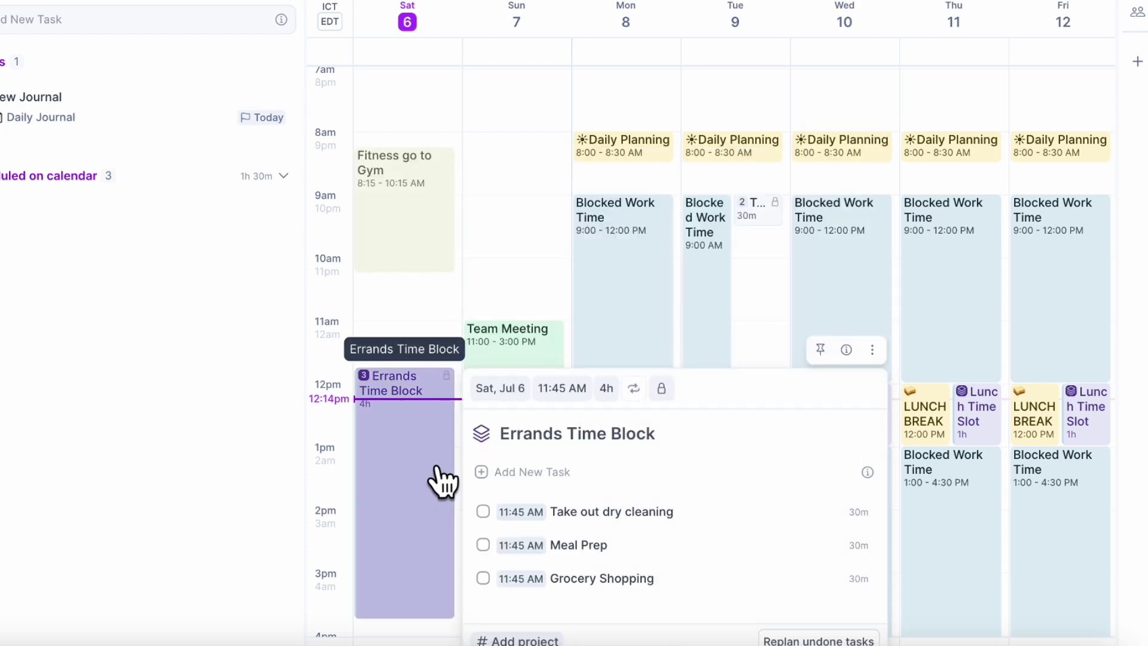
key("Escape")
scroll(565, 246, "up", 5)
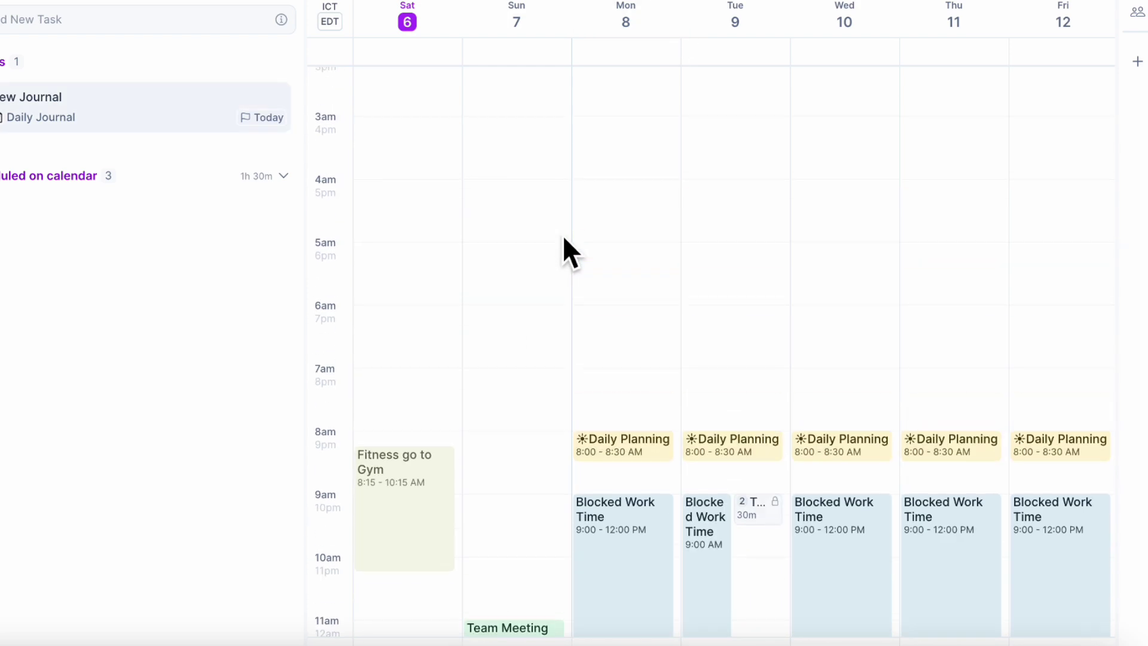
scroll(564, 246, "down", 12)
scroll(530, 244, "up", 6)
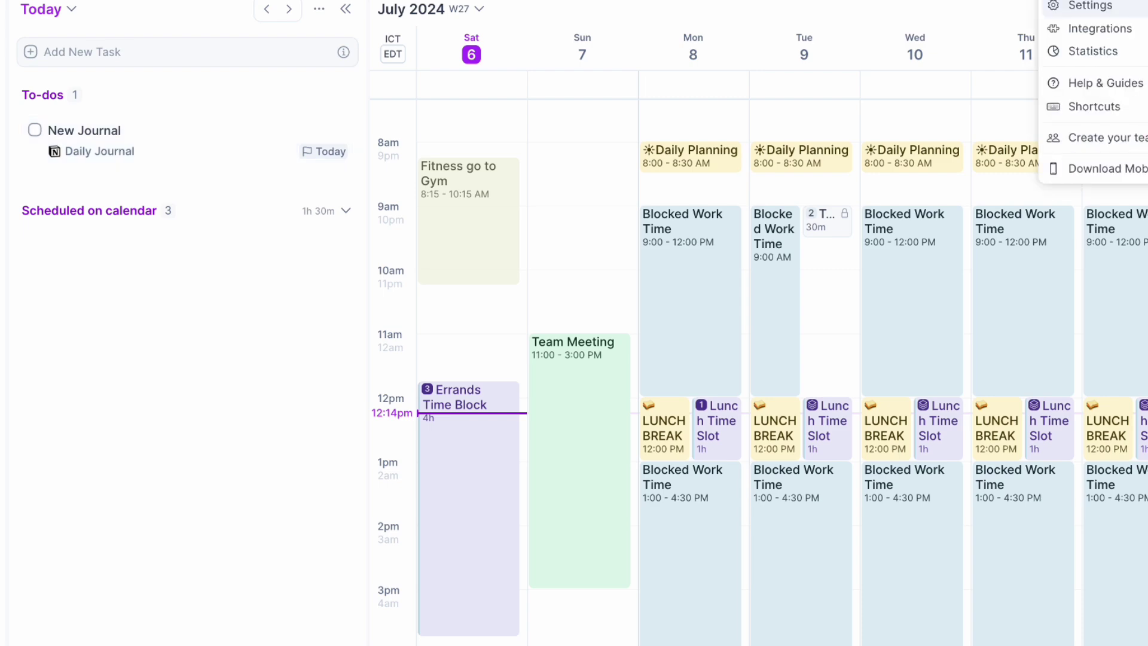
Browse Akiflow's available integrations and open the Notion integration to start connecting an account
left_click(1100, 29)
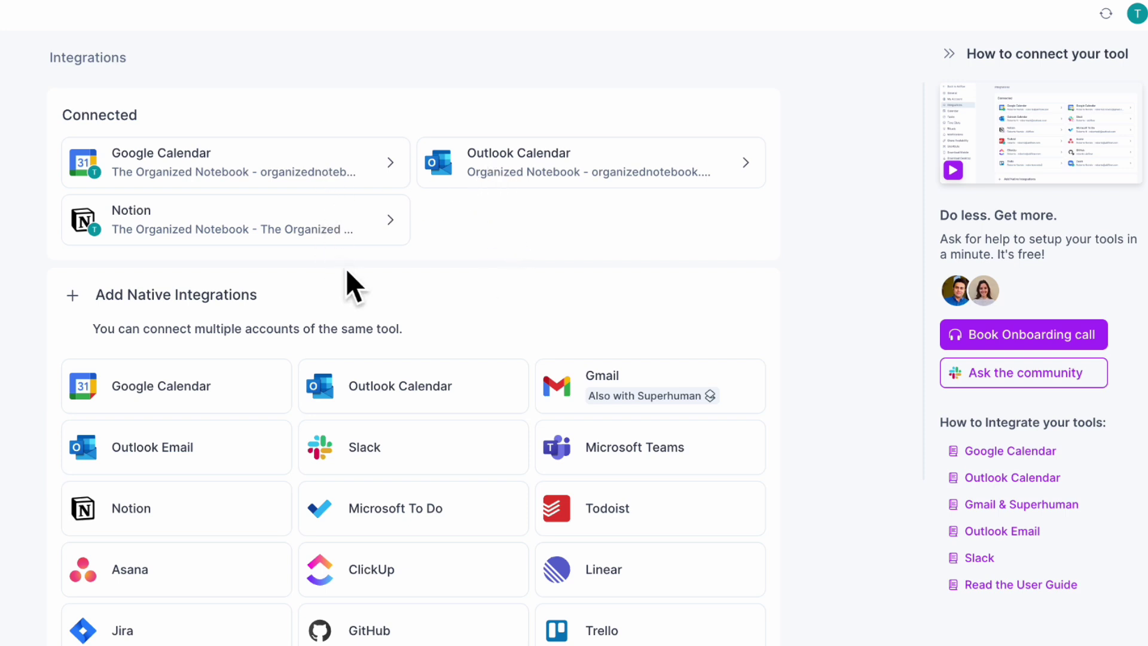
scroll(346, 275, "down", 3)
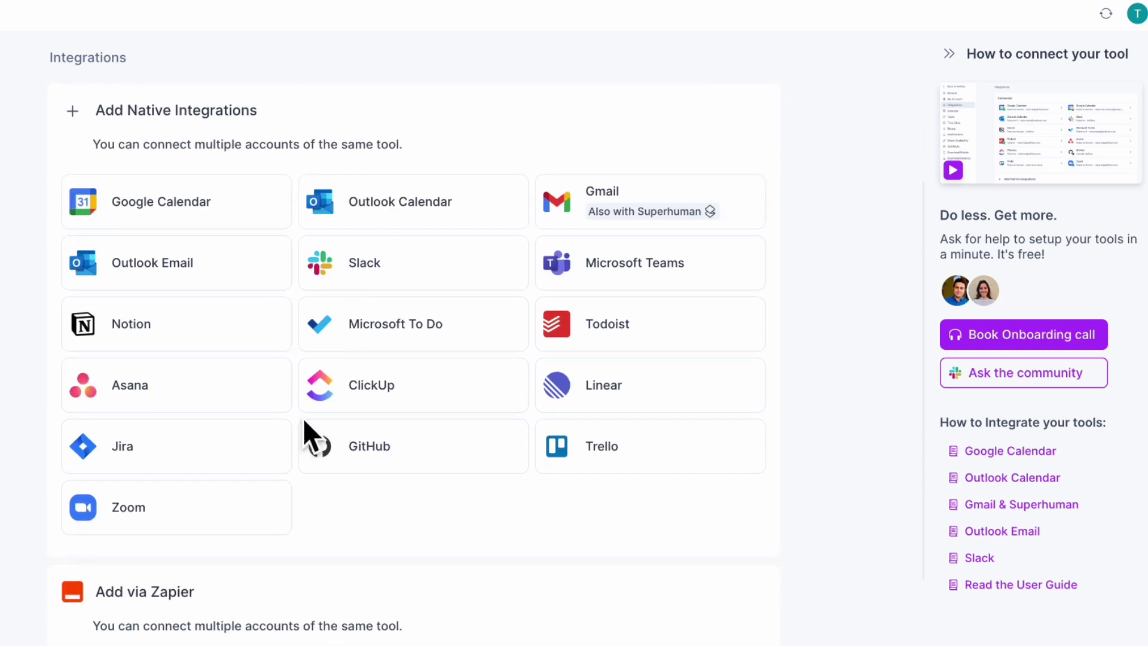
left_click(201, 353)
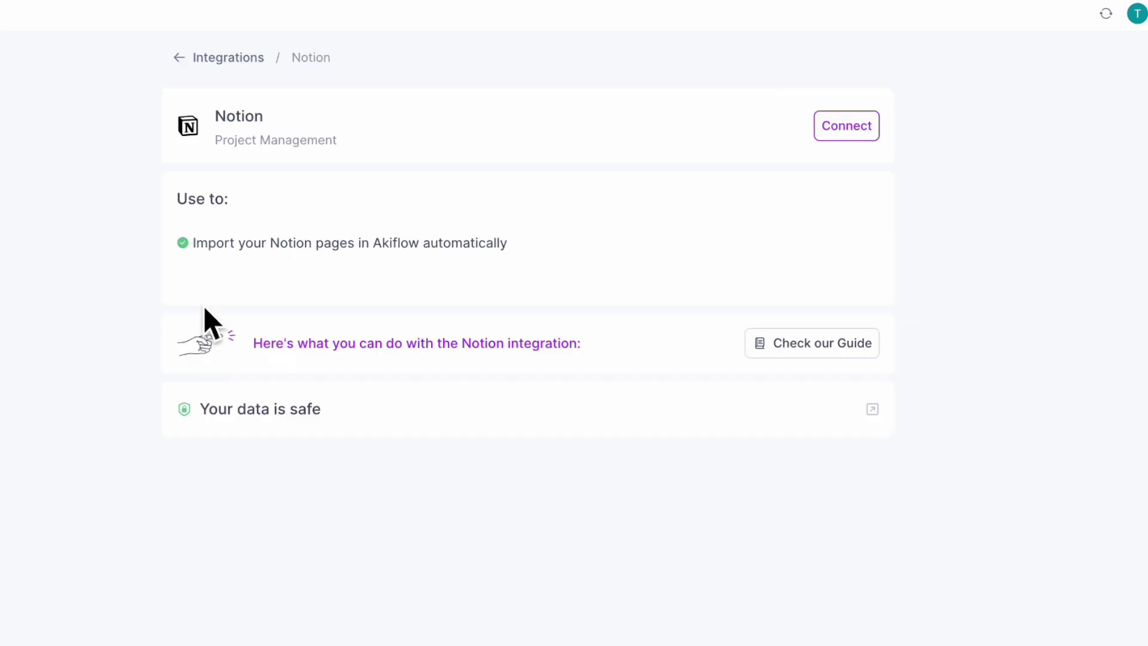
left_click(840, 138)
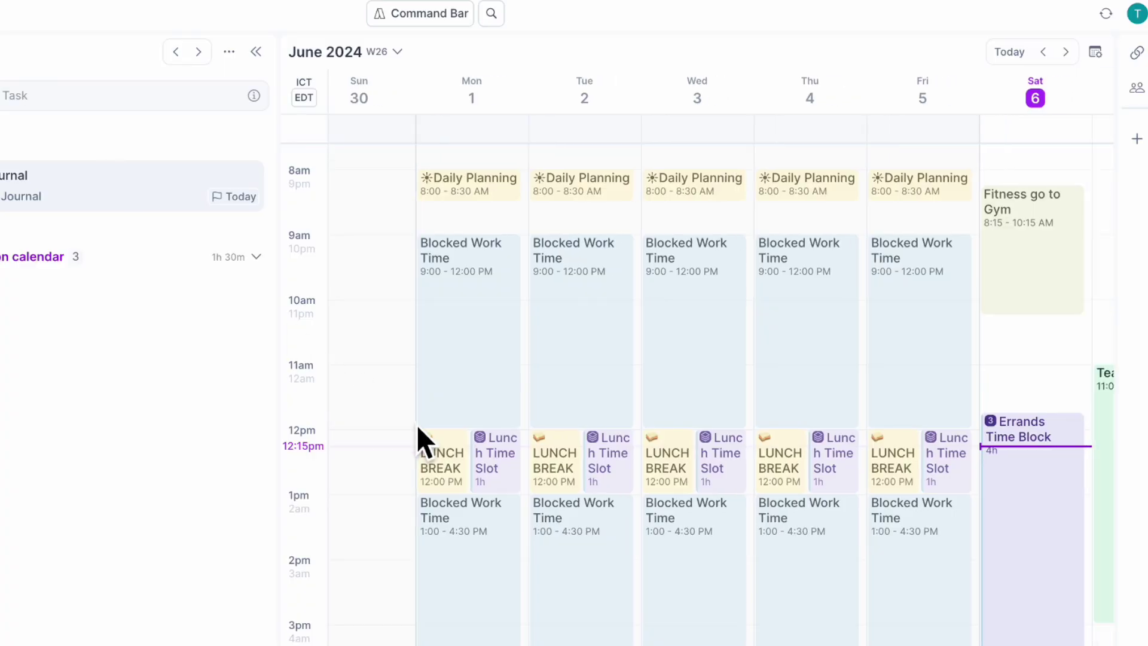
Return to the calendar and look over the week starting Saturday, July 6 alongside the New Journal to-do
scroll(417, 427, "right", 4)
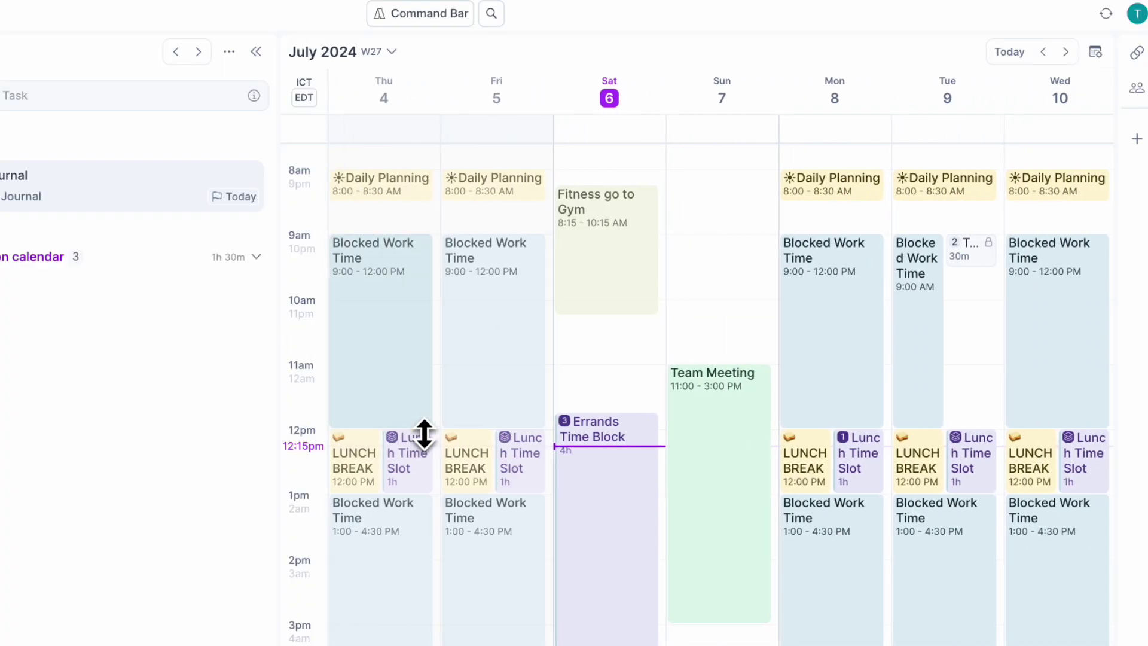
scroll(424, 434, "right", 2)
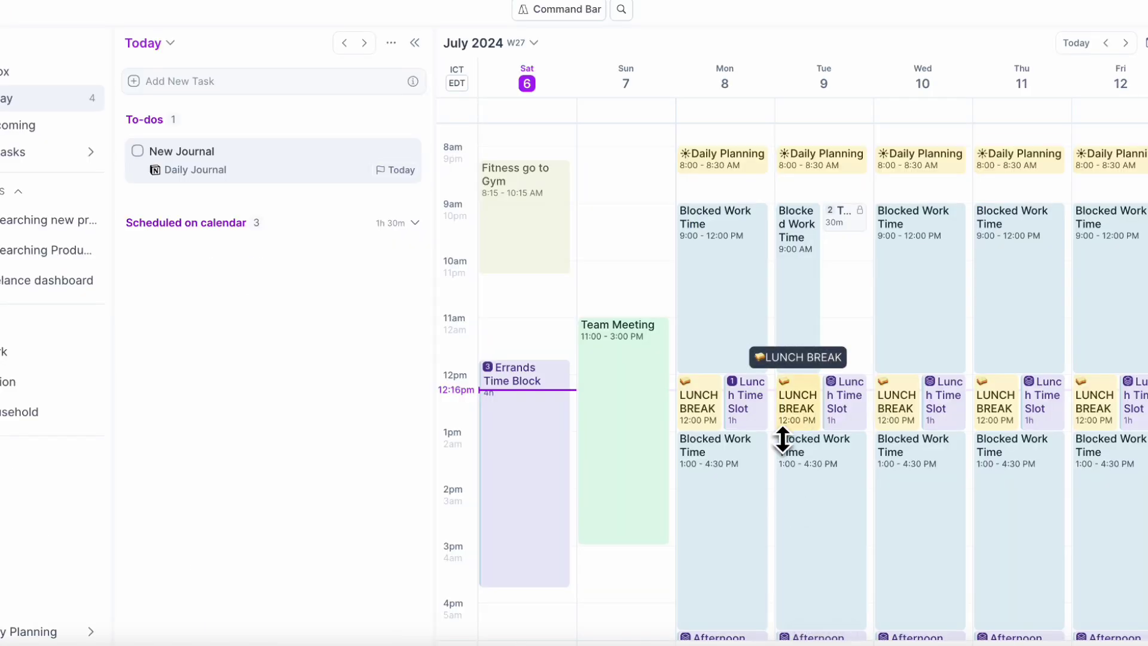
scroll(554, 482, "down", 3)
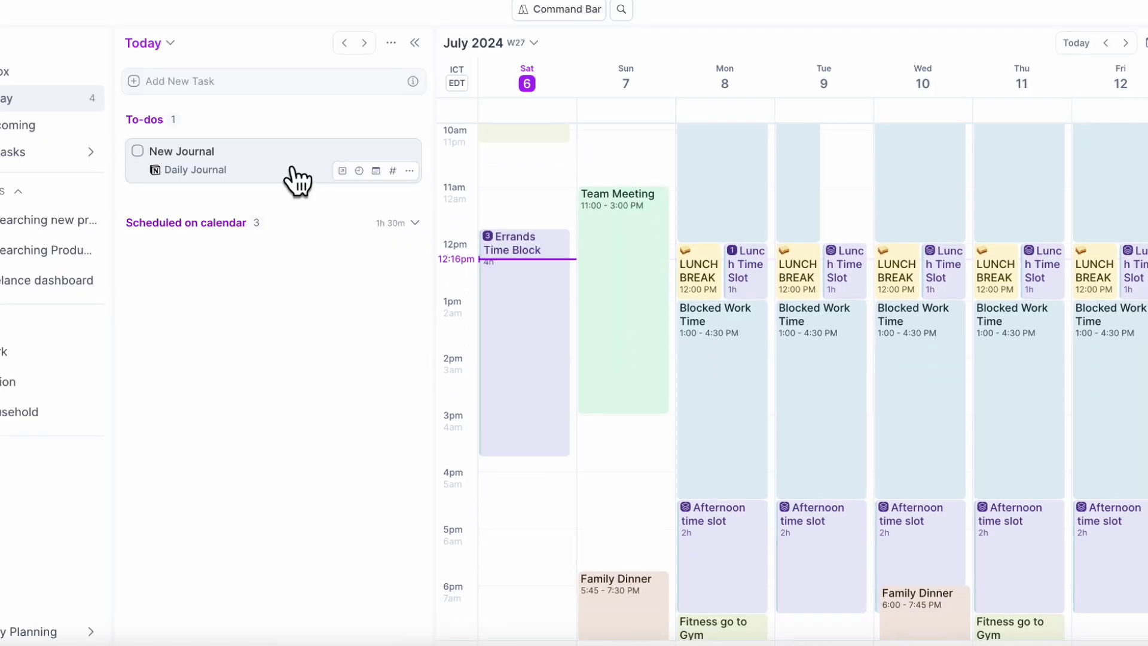
left_click_drag(236, 169, 281, 176)
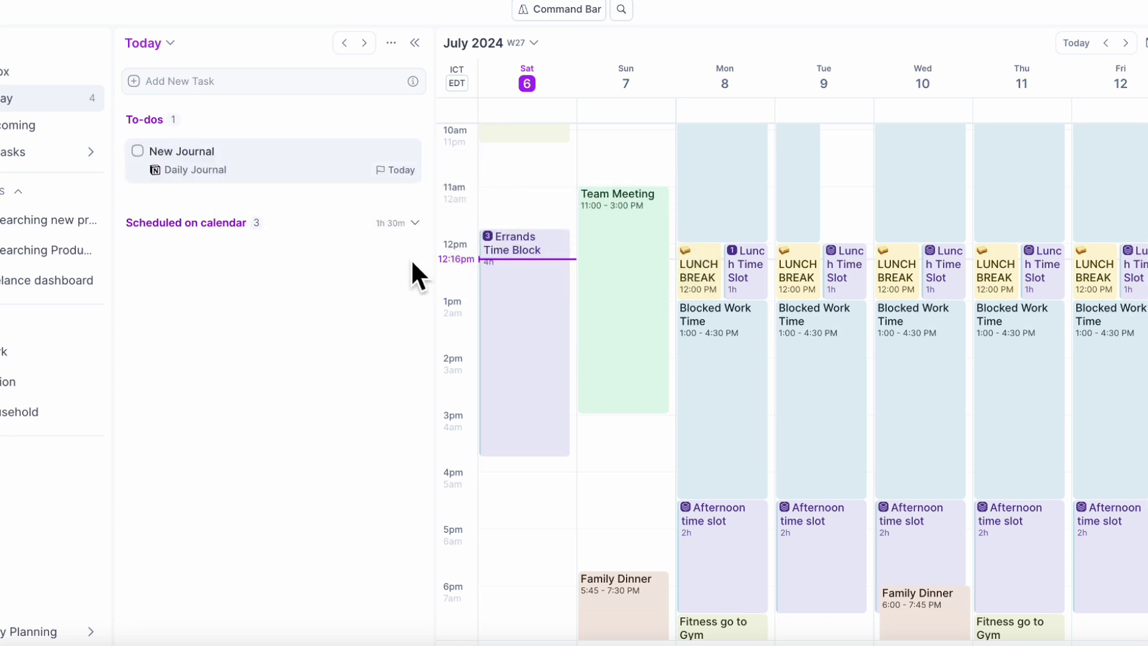
Create a "Team breakfast" event on Sunday, July 7 from 8:00 to 9:30 AM in the Outlook calendar
scroll(480, 278, "up", 3)
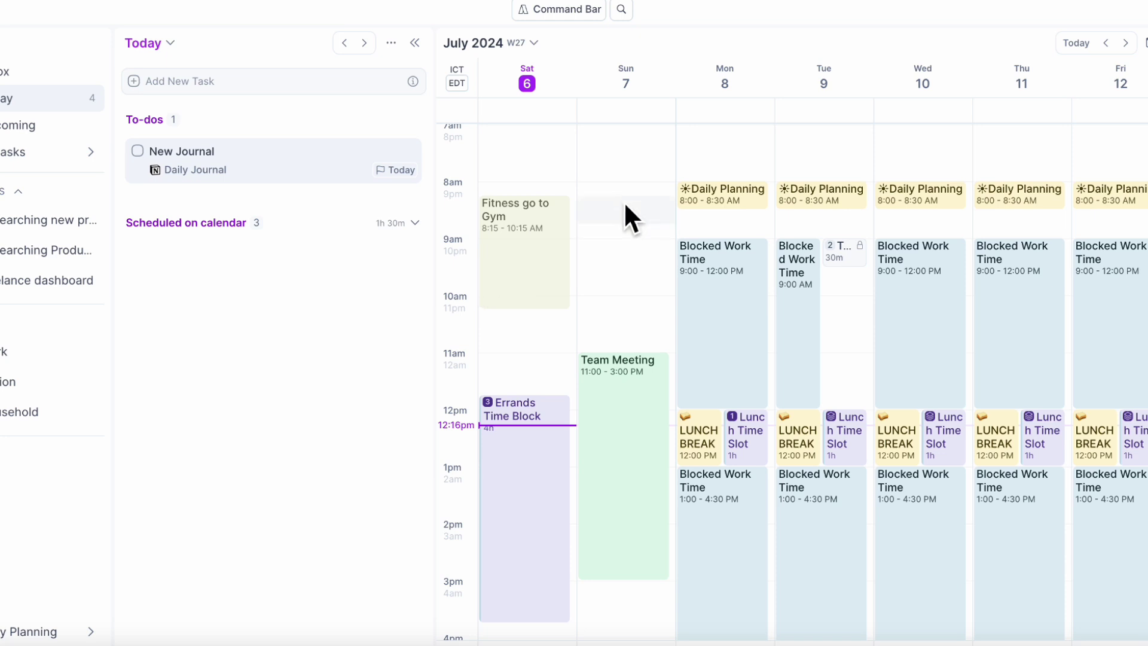
left_click_drag(623, 199, 628, 275)
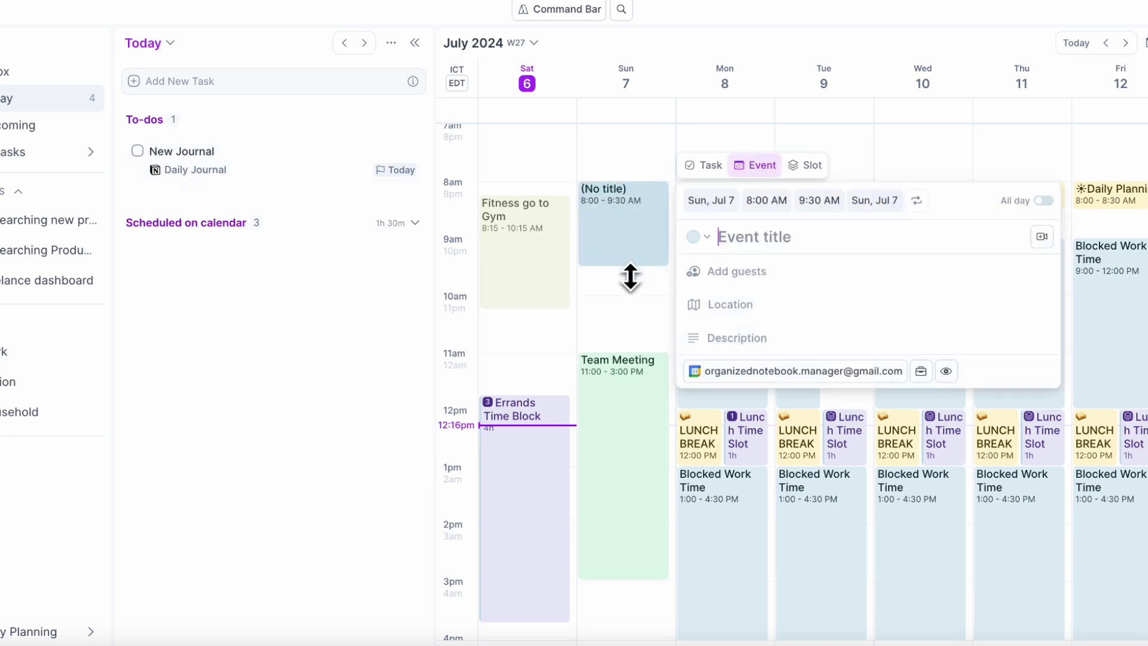
left_click(748, 372)
scroll(777, 293, "down", 5)
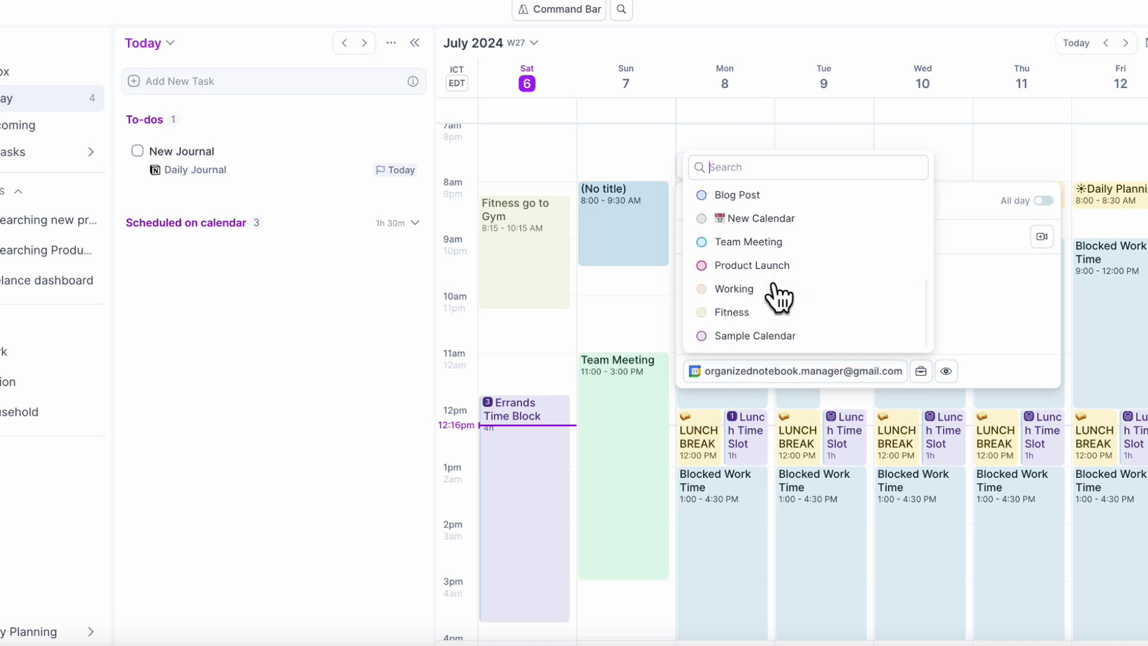
scroll(790, 326, "up", 5)
scroll(789, 328, "down", 5)
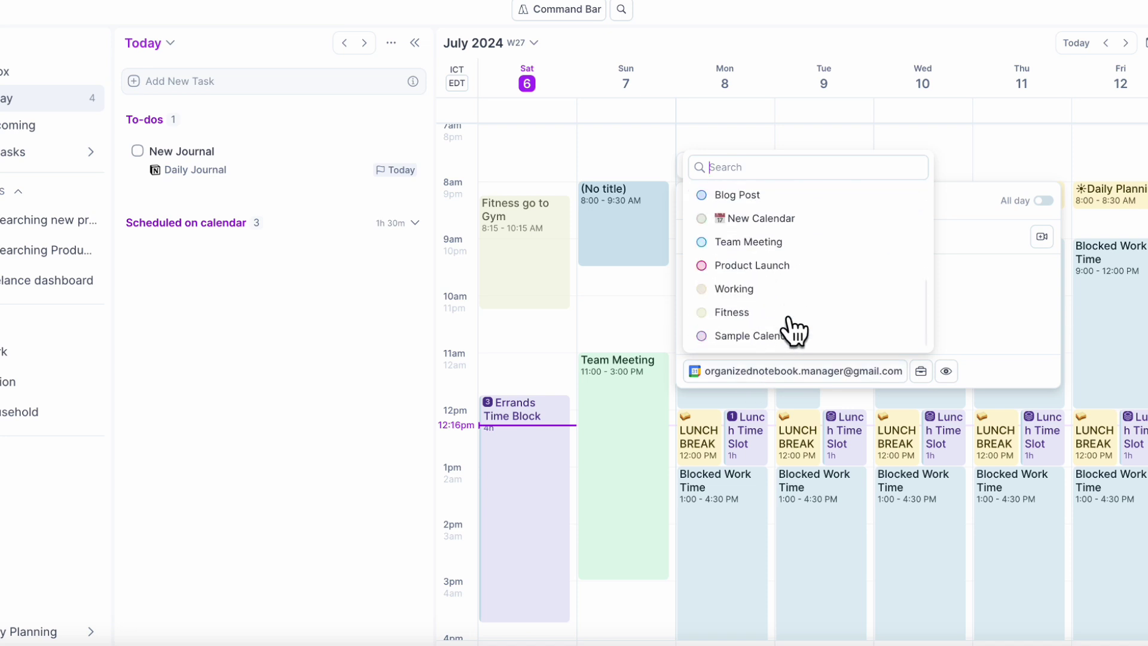
scroll(854, 300, "up", 5)
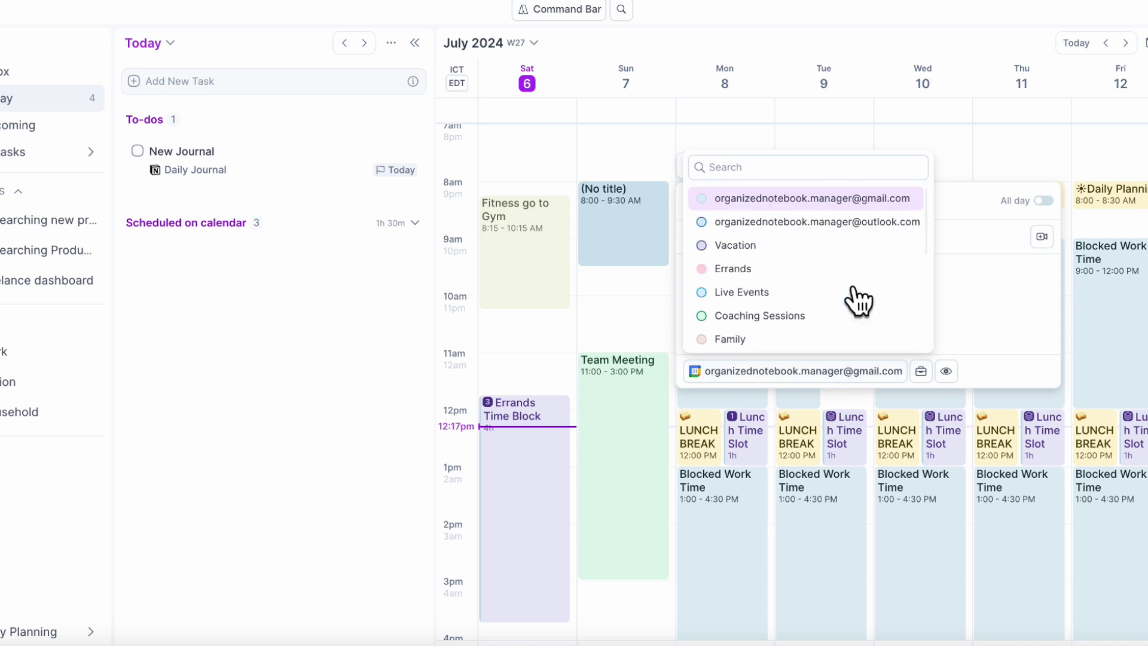
left_click(846, 226)
left_click(779, 255)
type("Team breakfast")
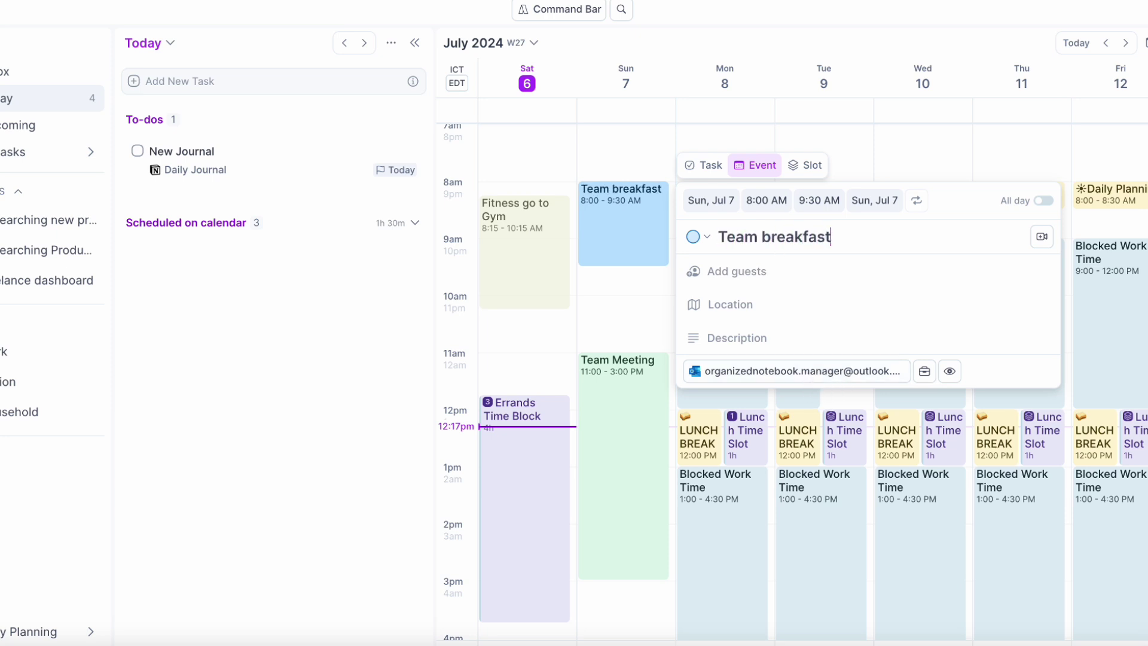
key("Return")
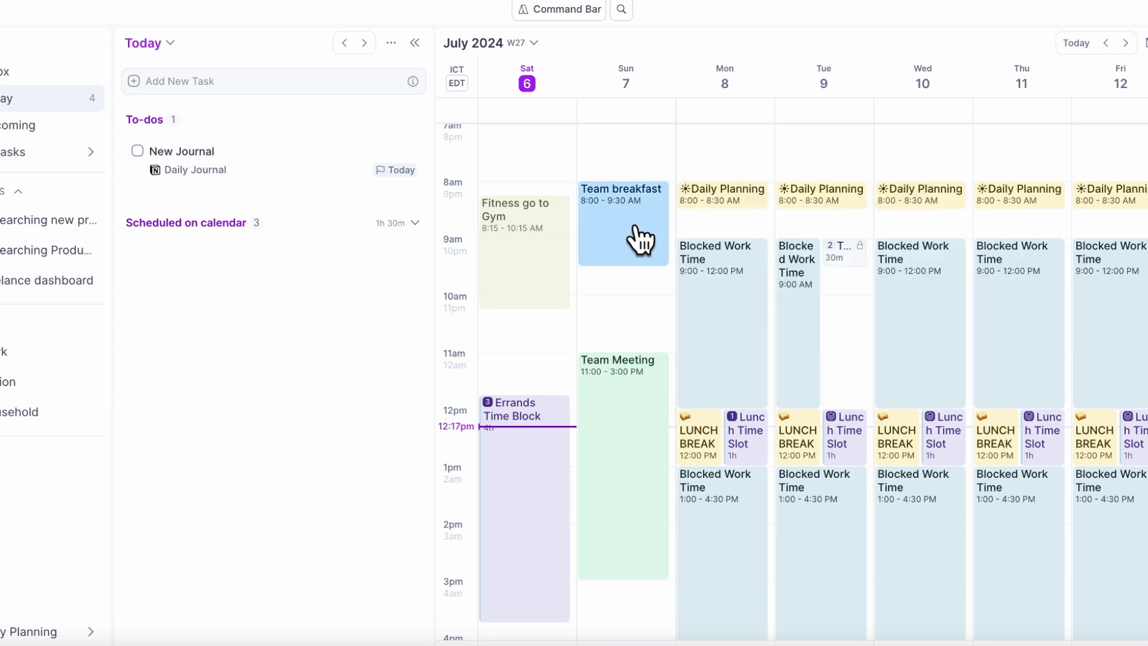
View the details of Sunday's Team breakfast and Monday's Daily Planning event, then look over the rest of the week
left_click(628, 246)
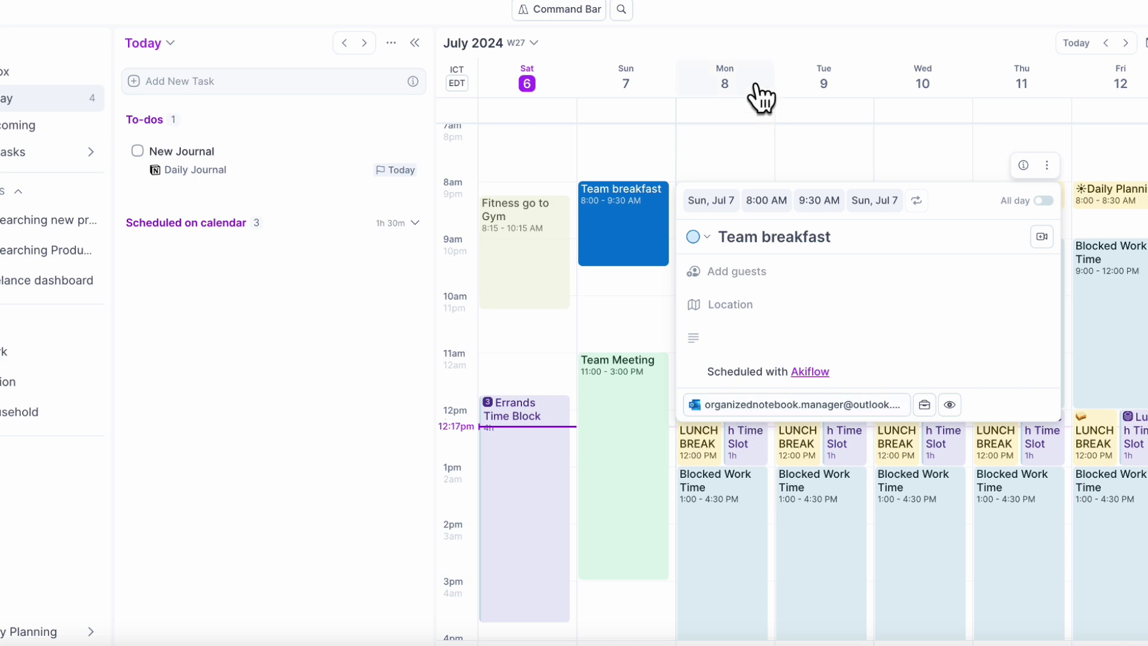
left_click(755, 43)
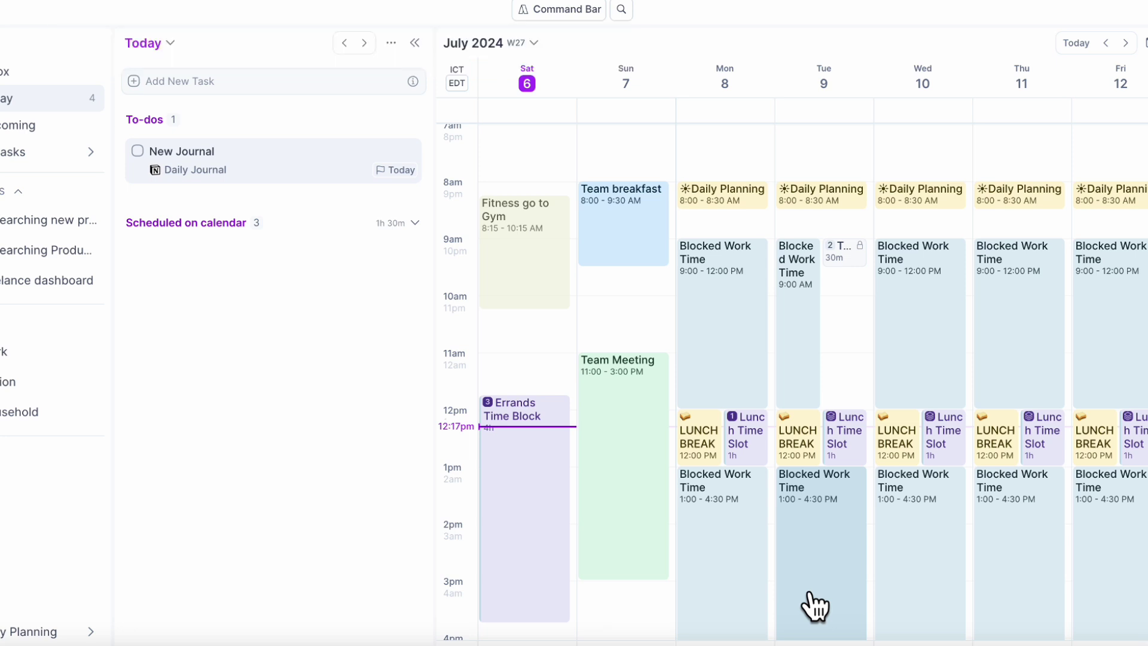
left_click_drag(774, 360, 743, 211)
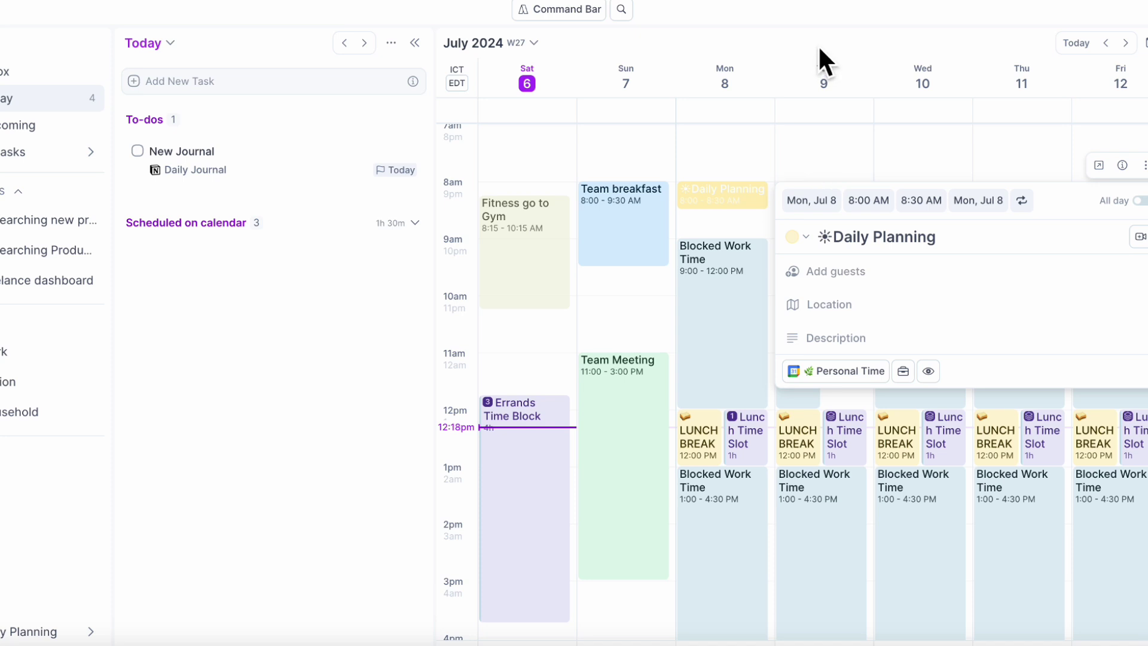
left_click(819, 52)
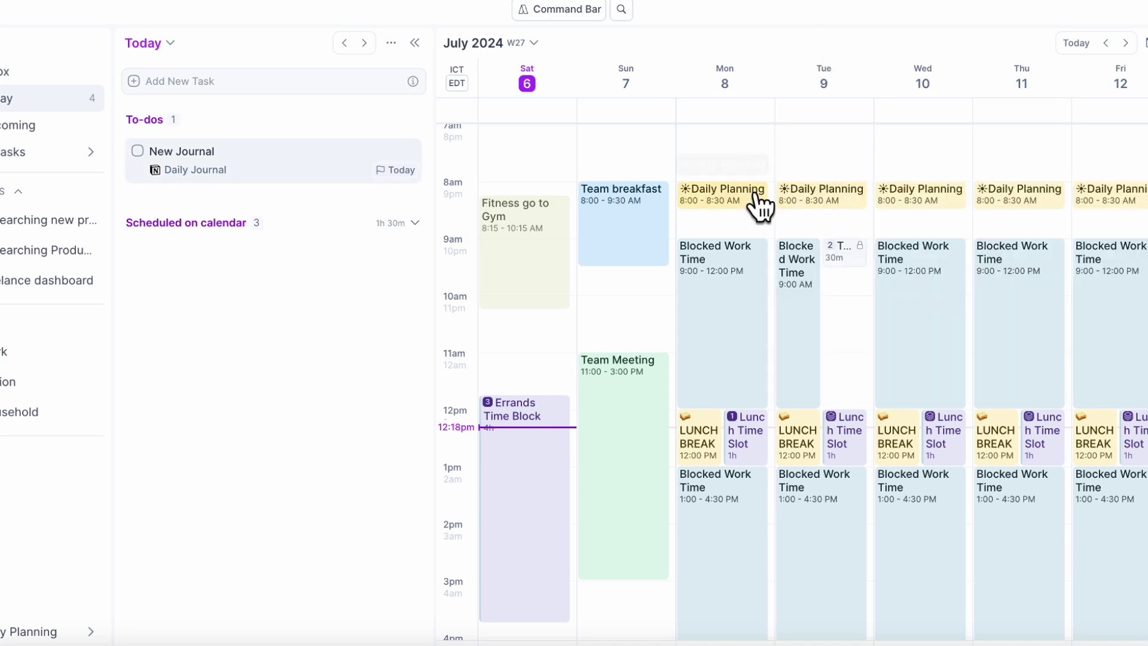
scroll(751, 478, "down", 2)
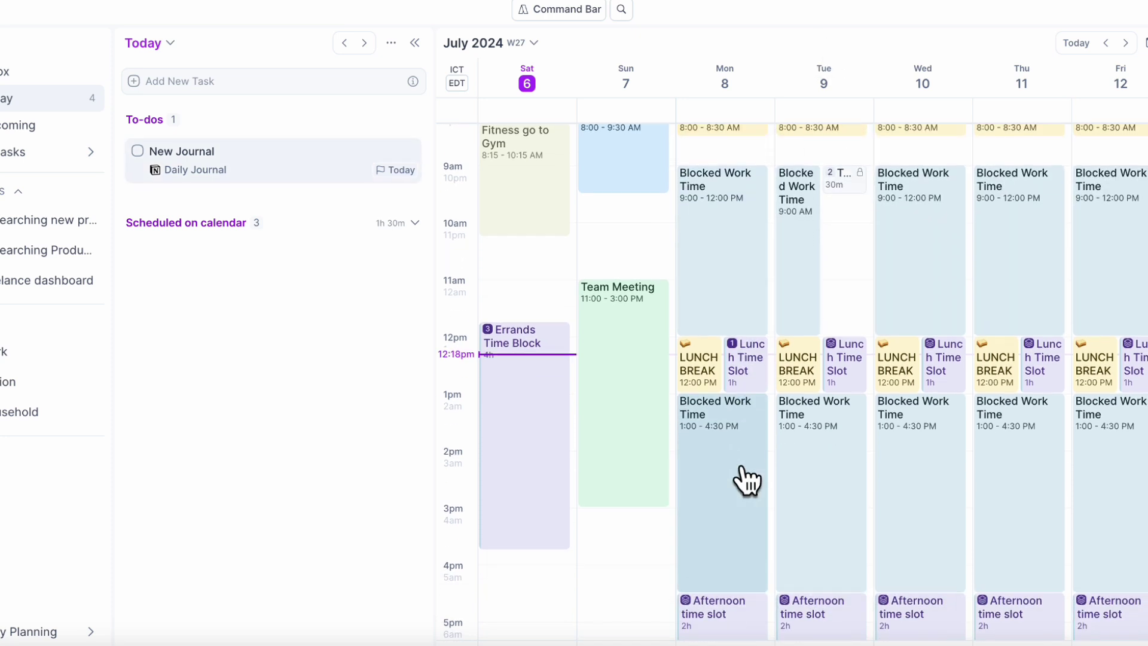
scroll(747, 480, "up", 2)
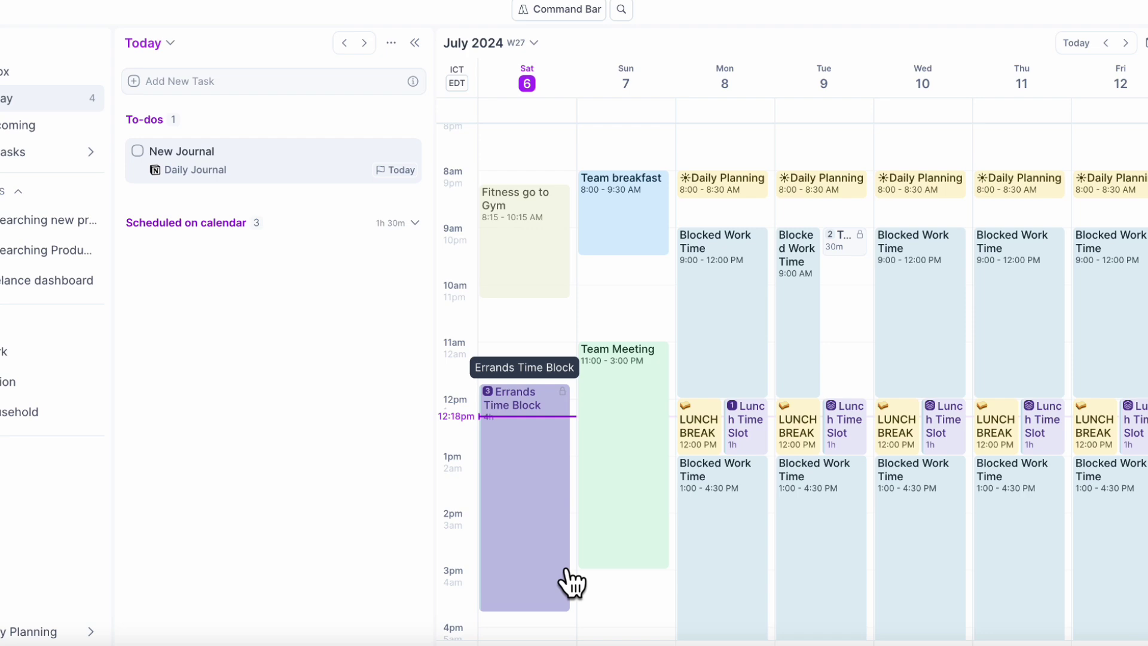
scroll(189, 553, "down", 1)
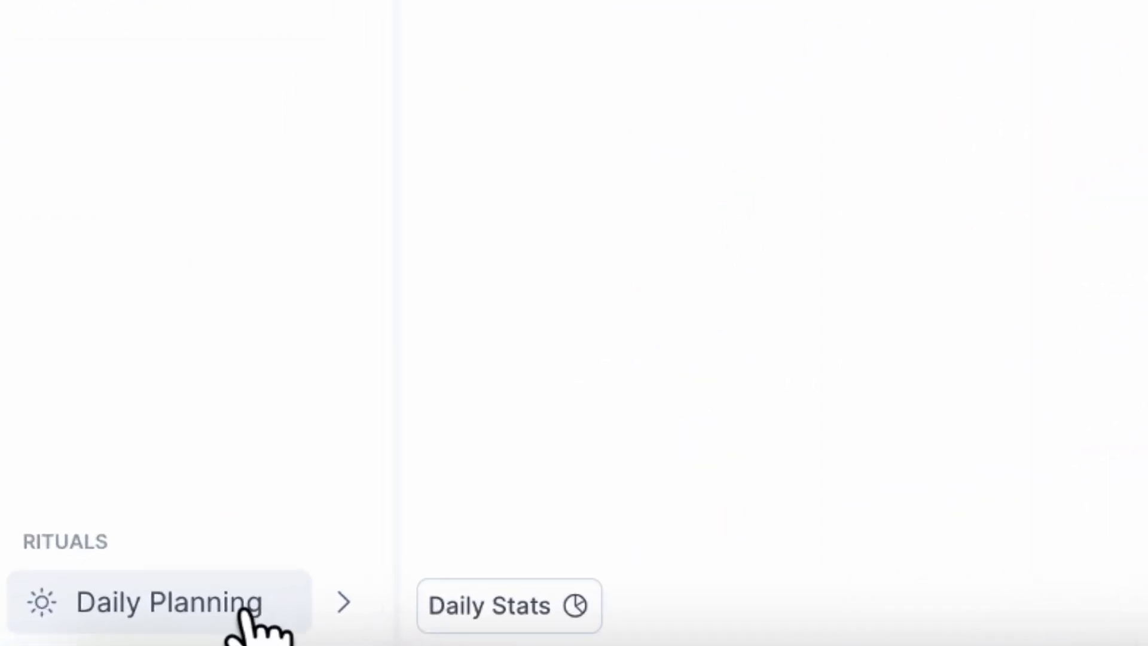
Start the Daily Planning ritual, advance to reviewing Today, and schedule the New Journal task for Saturday, July 6 at 5:00 PM
left_click(246, 611)
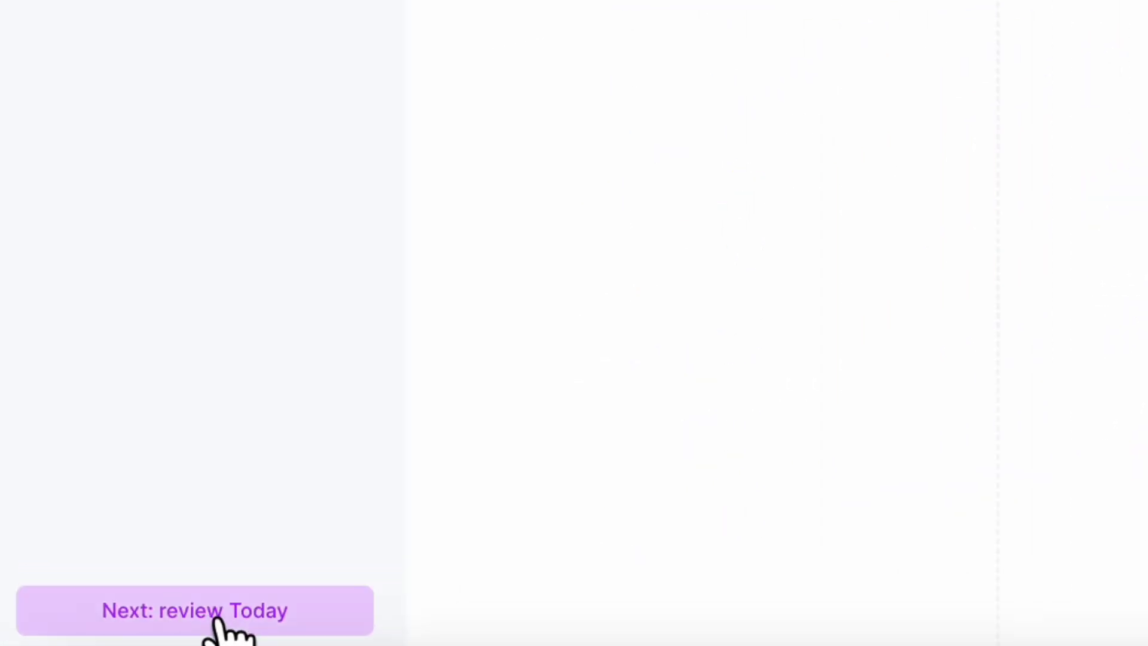
left_click(272, 577)
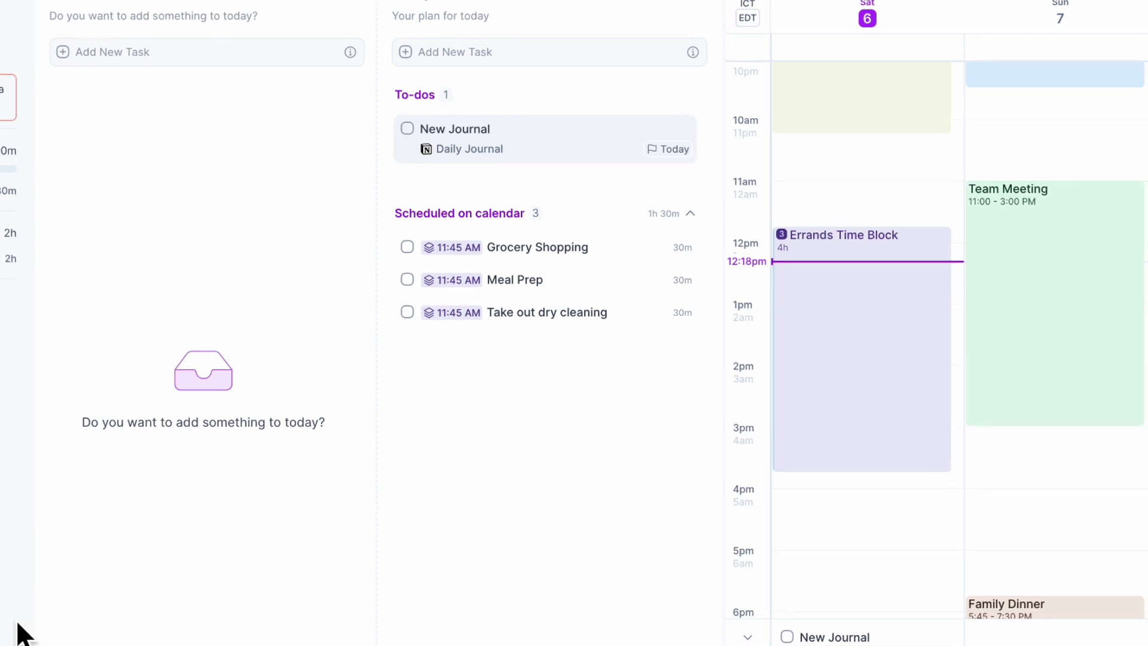
mouse_move(497, 153)
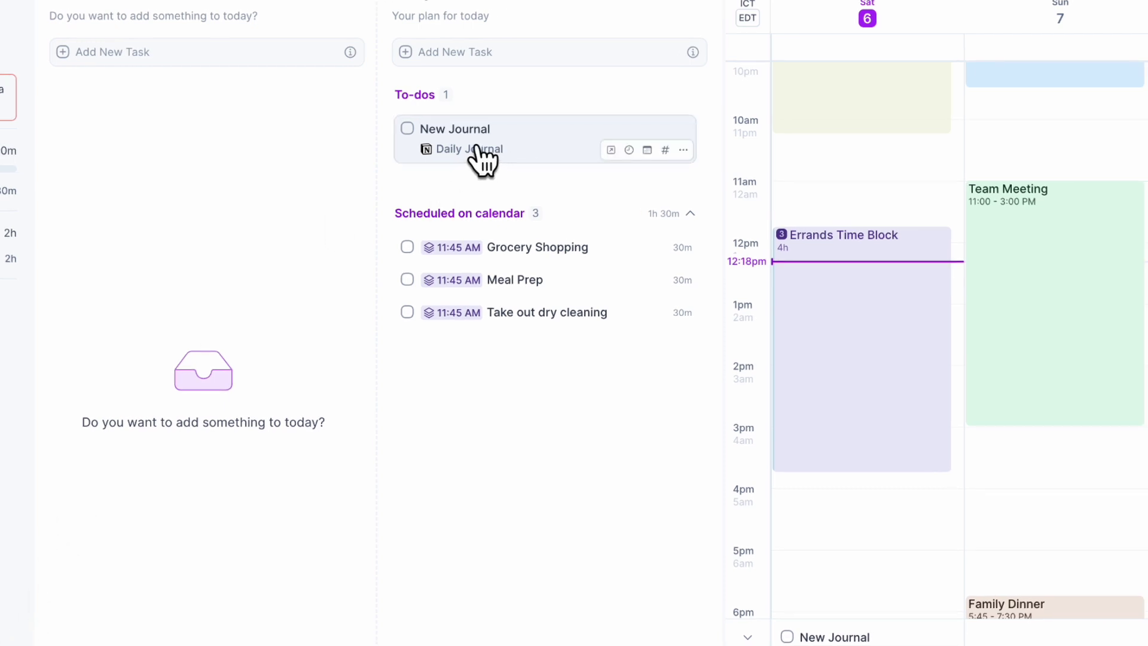
left_click_drag(483, 156, 839, 161)
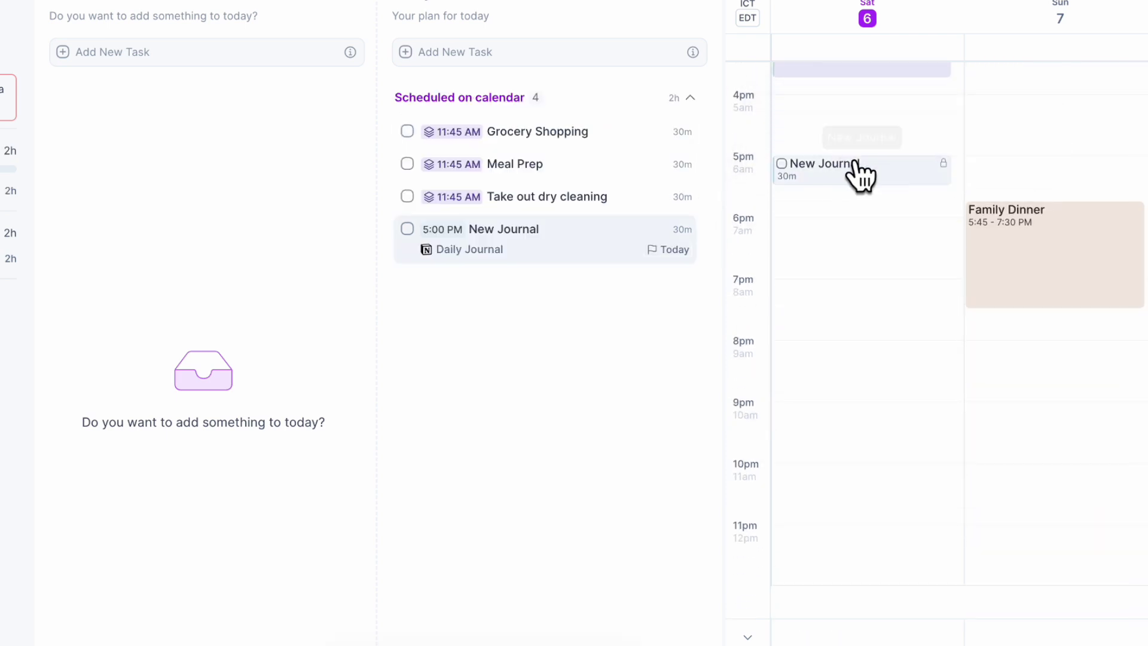
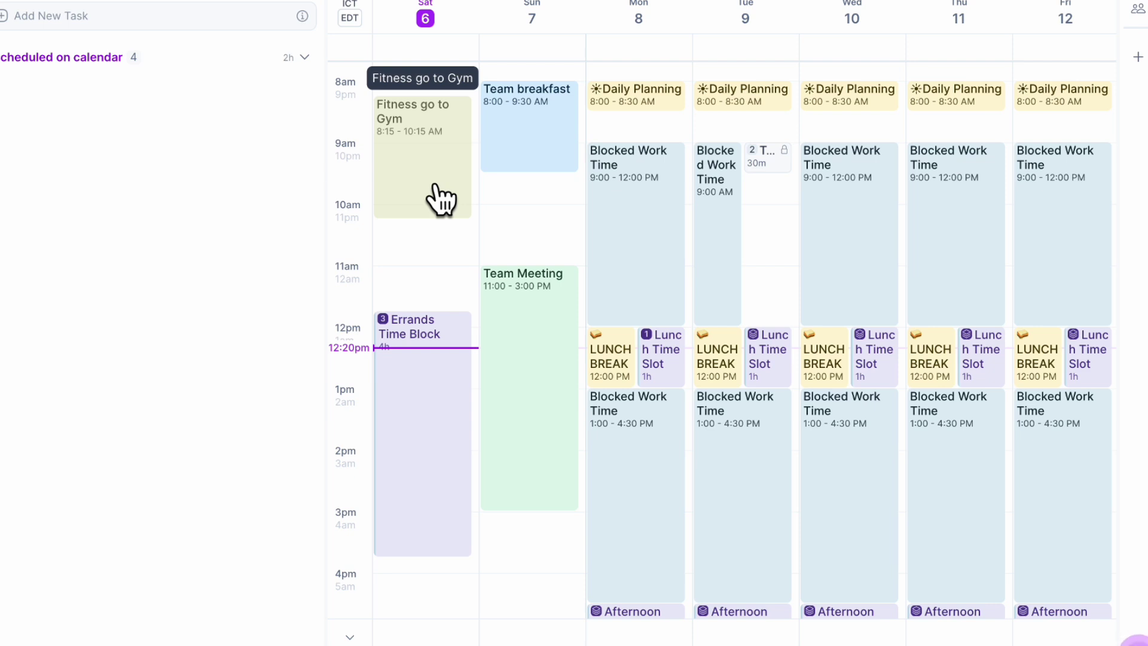
View the details of Sunday's Team Meeting and the tasks in Saturday's Errands Time Block
left_click(513, 359)
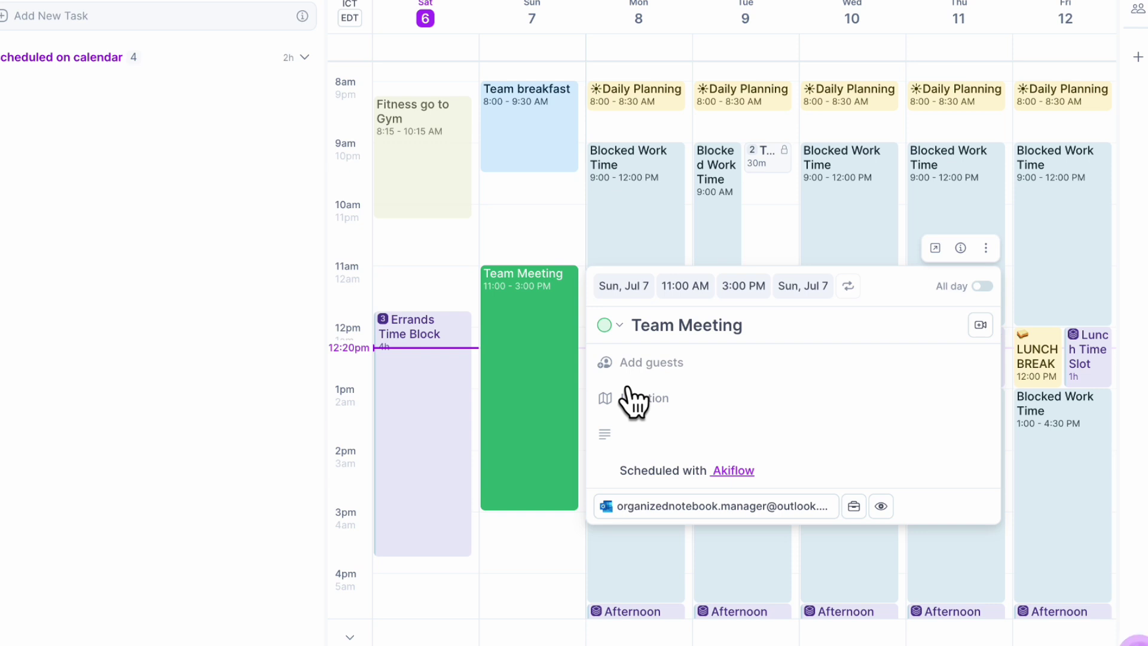
left_click(452, 461)
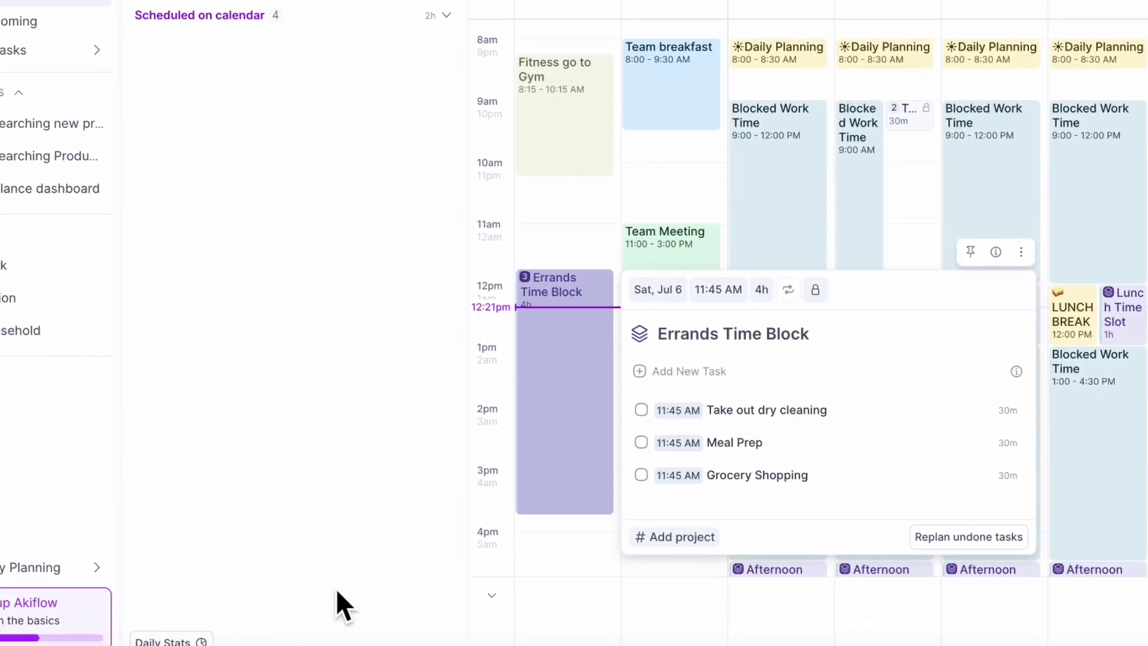
Open the statistics and examine the schedule, task and event summaries, including the calendar breakdown of Solo Events
left_click(236, 625)
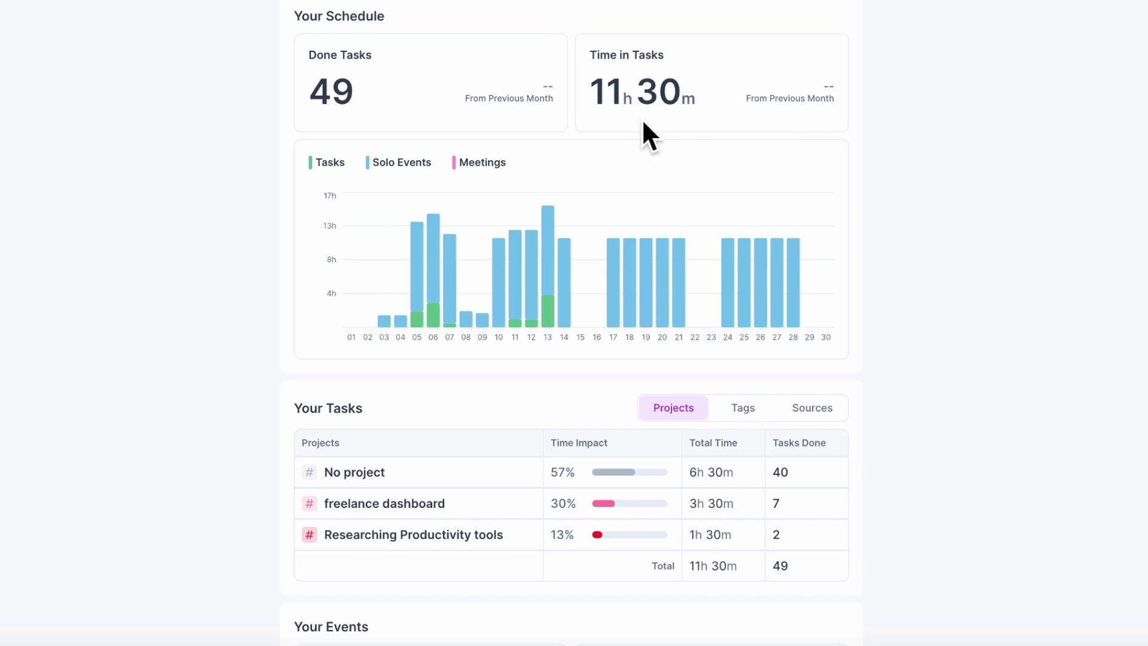
scroll(642, 197, "down", 1)
mouse_move(423, 120)
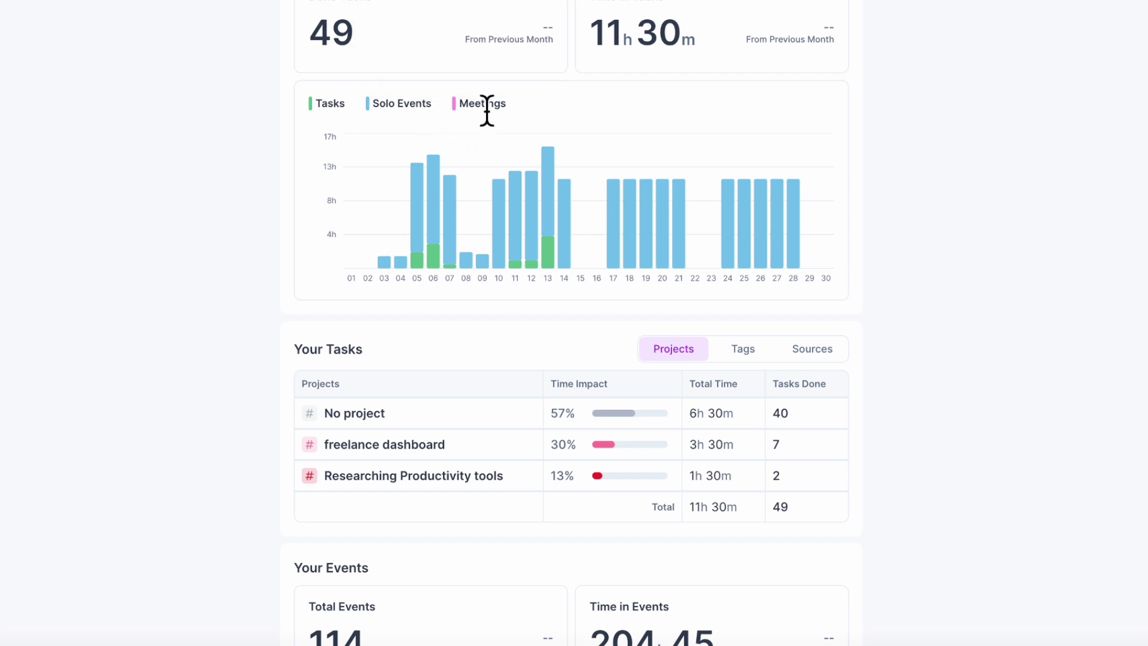
scroll(312, 226, "down", 3)
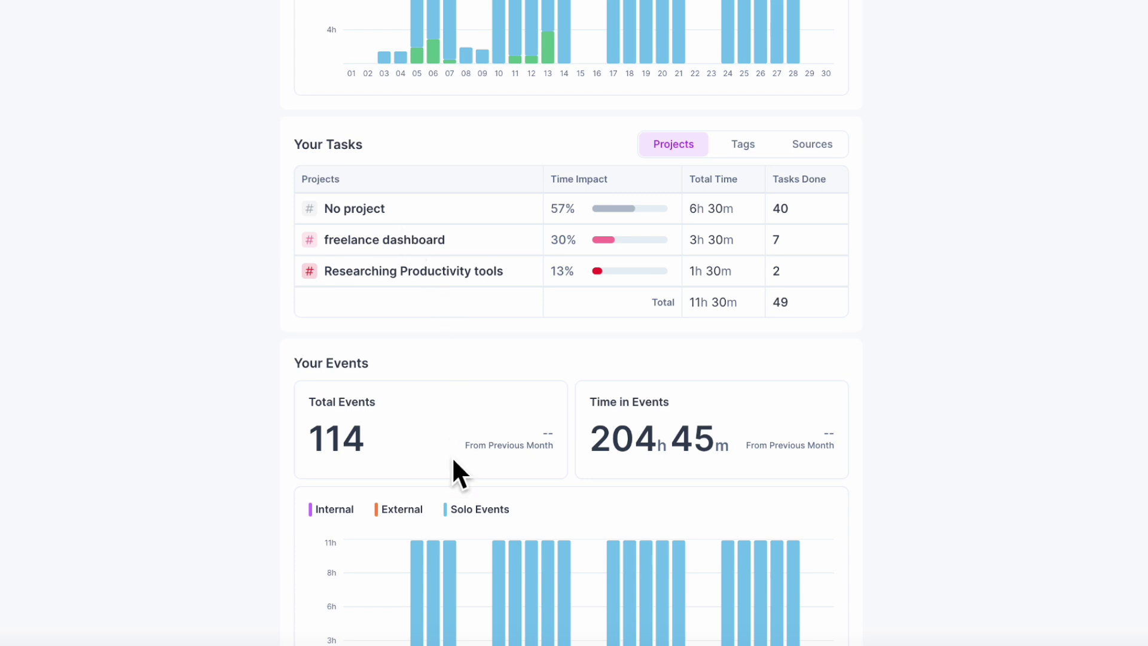
scroll(452, 457, "down", 2)
mouse_move(437, 396)
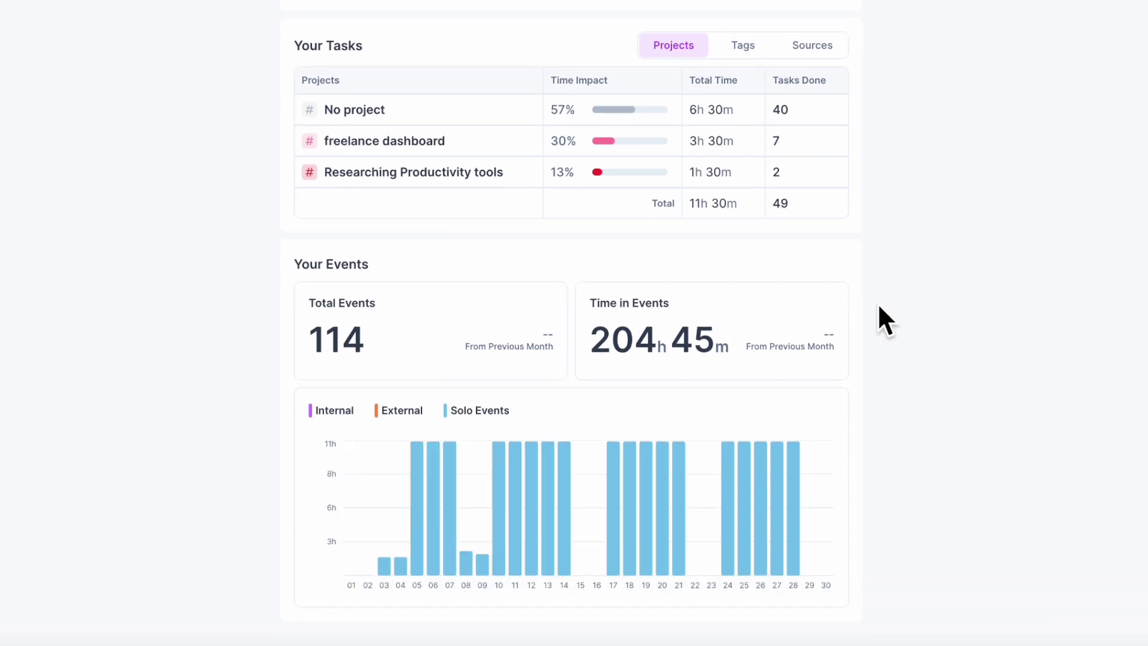
scroll(923, 318, "up", 5)
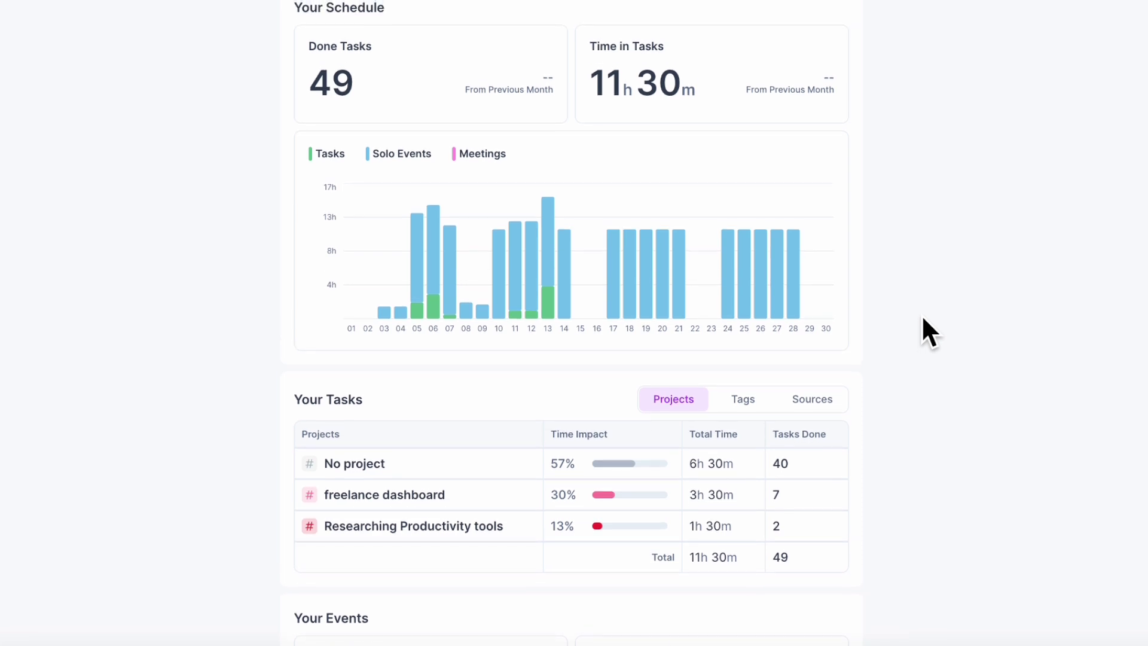
scroll(921, 315, "up", 1)
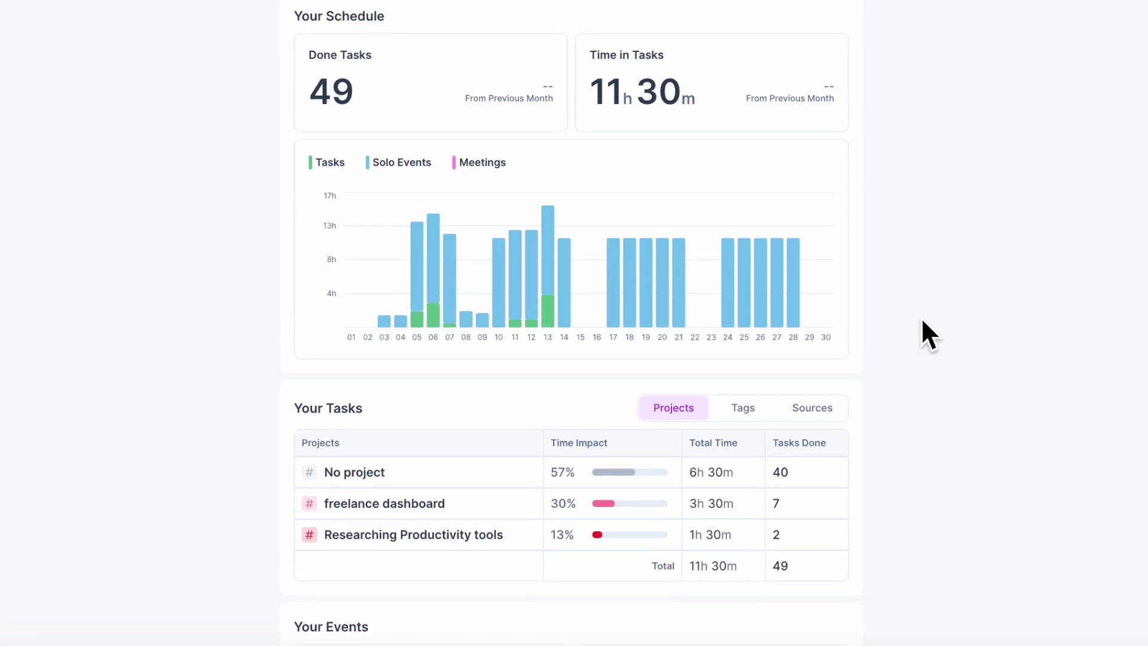
mouse_move(421, 174)
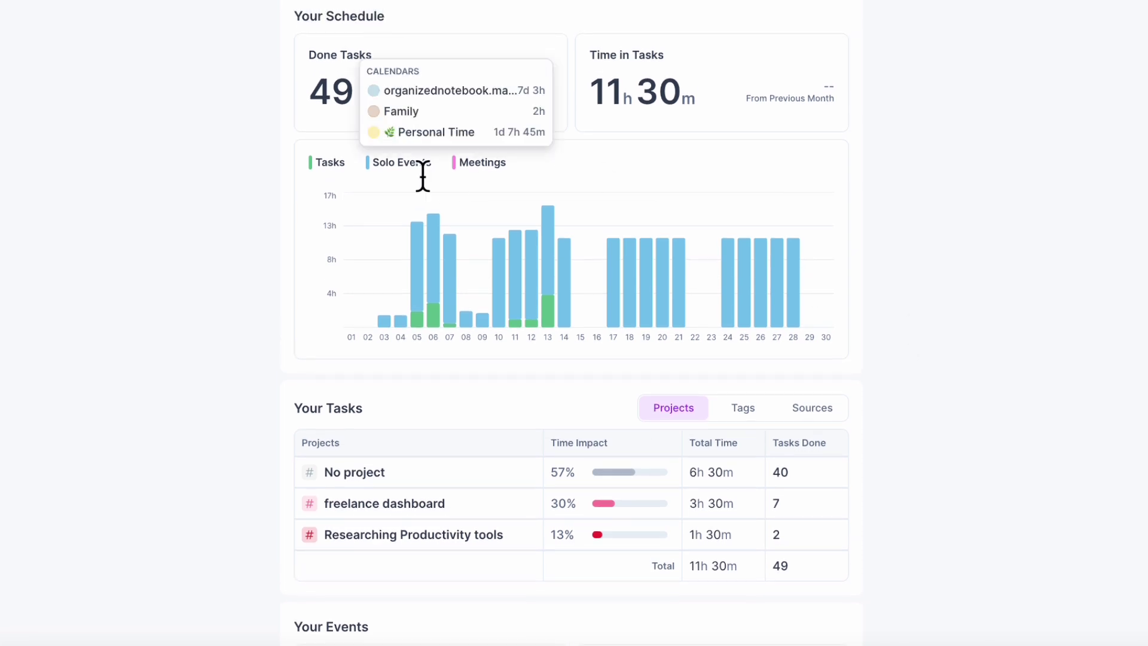